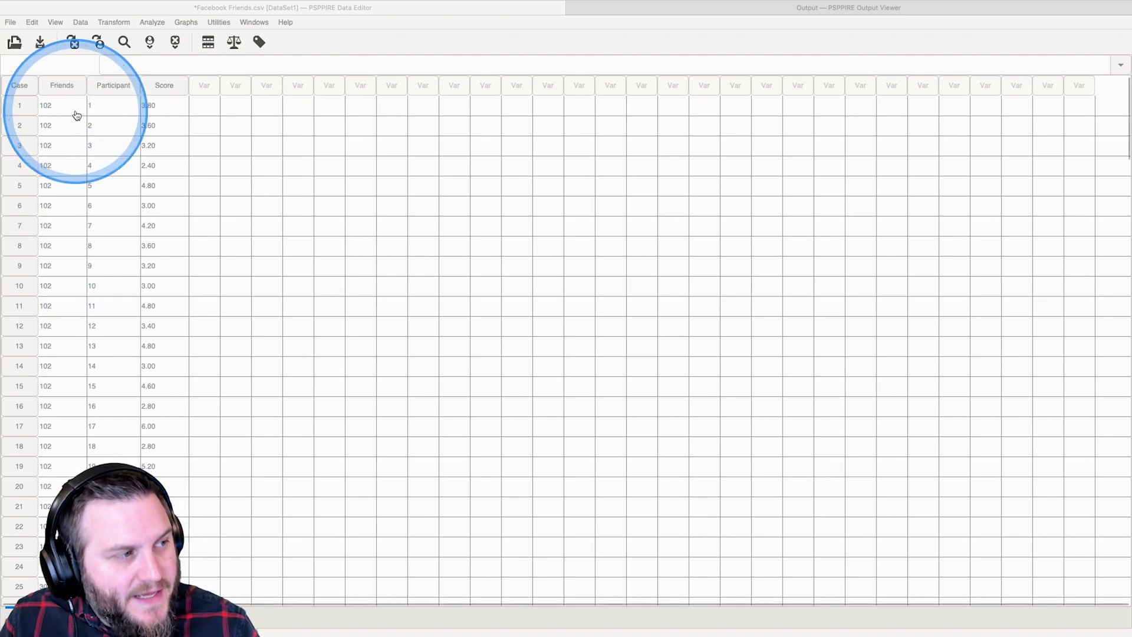
pyautogui.scroll(-5, 79, 256)
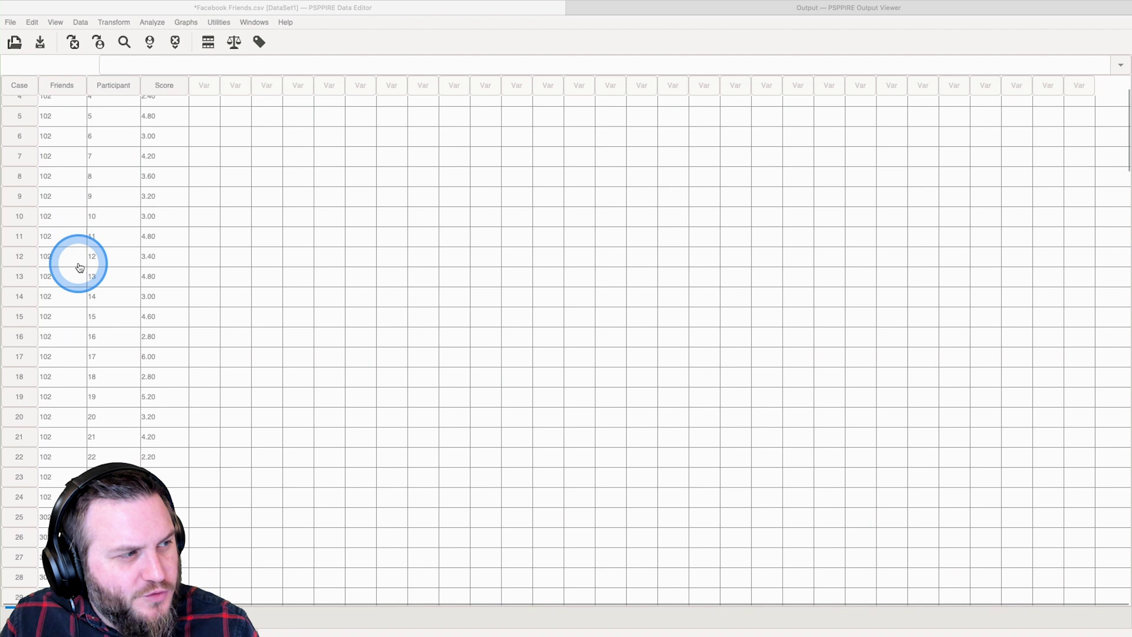
pyautogui.scroll(-8, 78, 282)
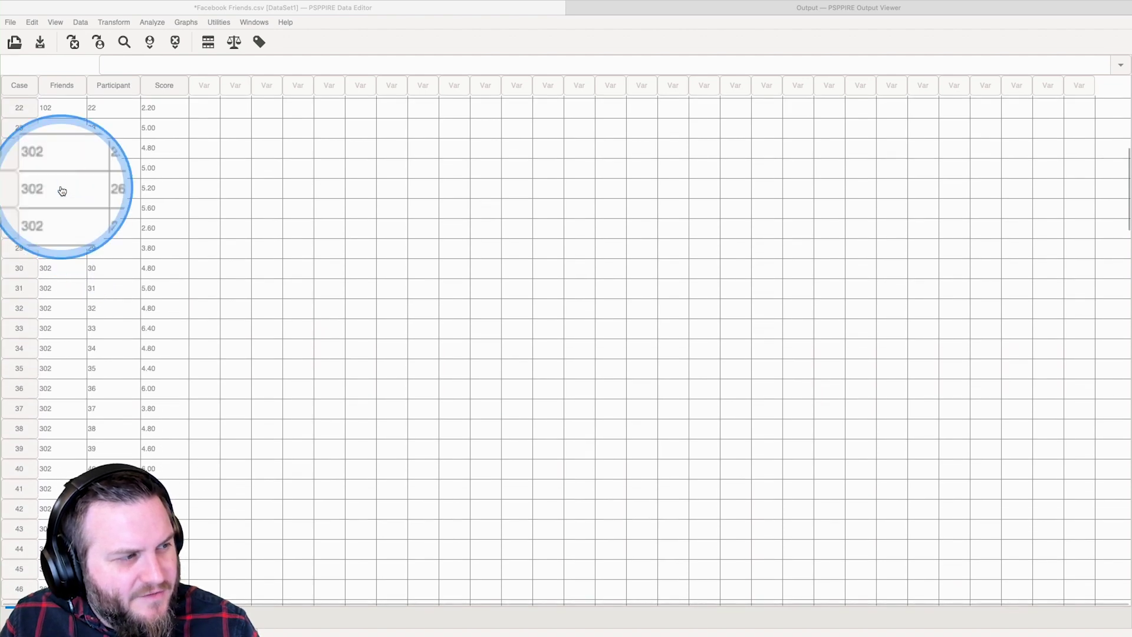
pyautogui.scroll(-8, 58, 270)
pyautogui.scroll(-15, 102, 365)
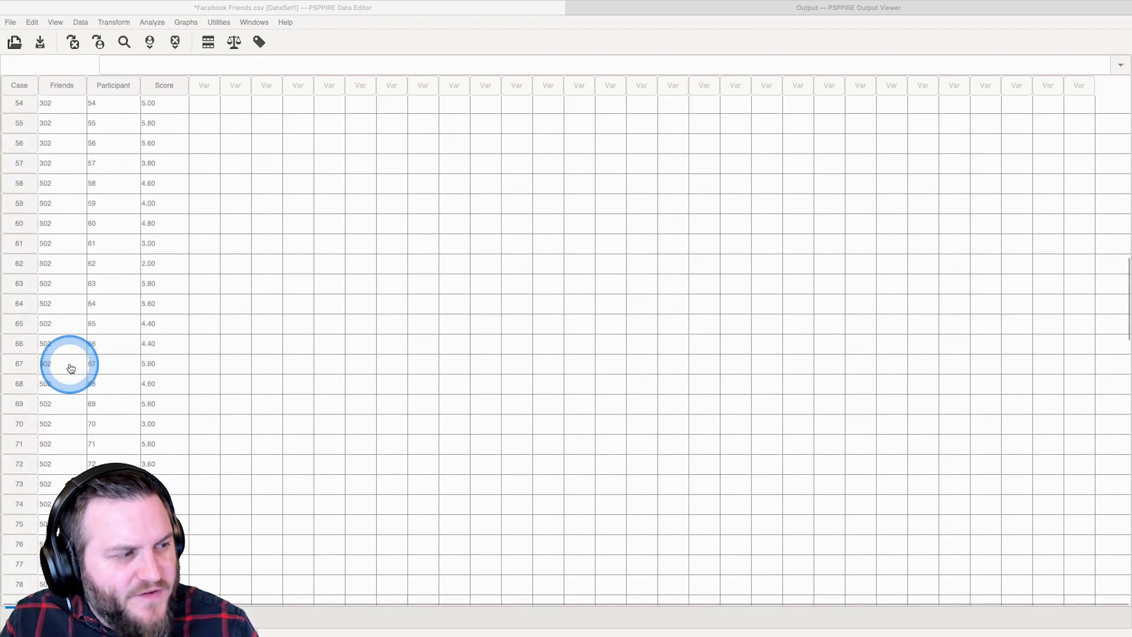
pyautogui.scroll(-10, 64, 360)
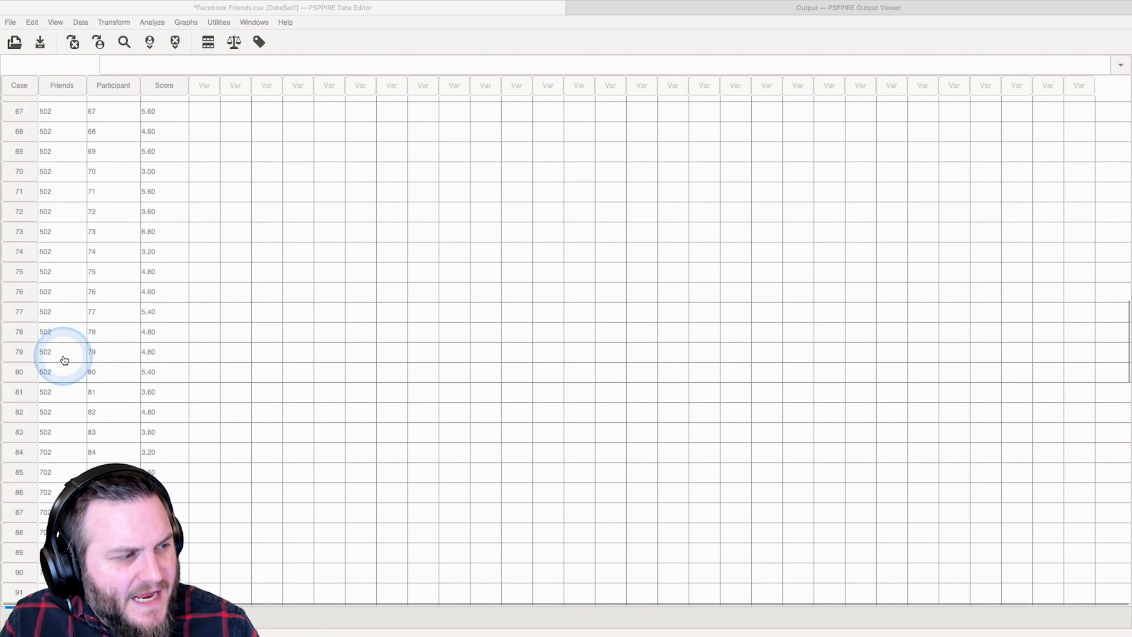
pyautogui.scroll(-13, 111, 404)
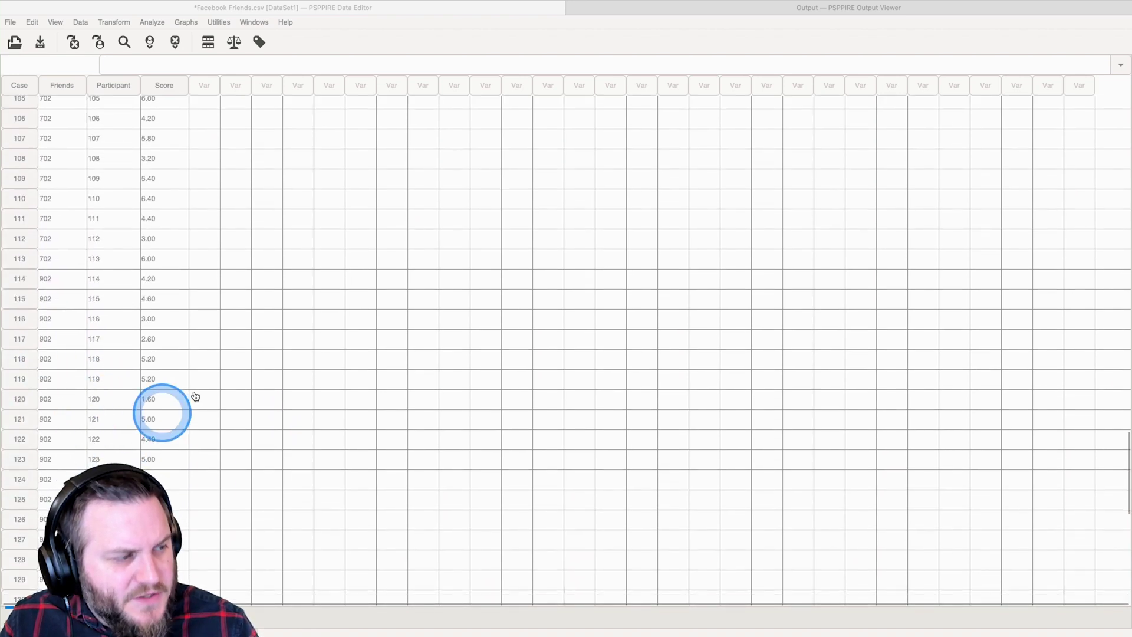
pyautogui.scroll(-13, 230, 372)
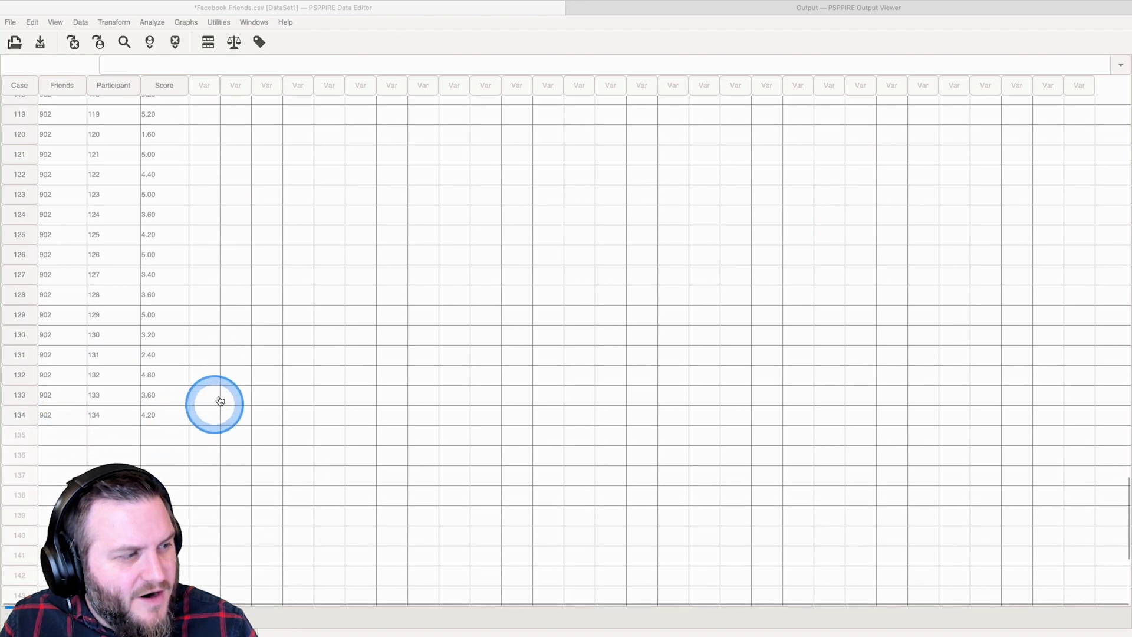
pyautogui.scroll(20, 190, 415)
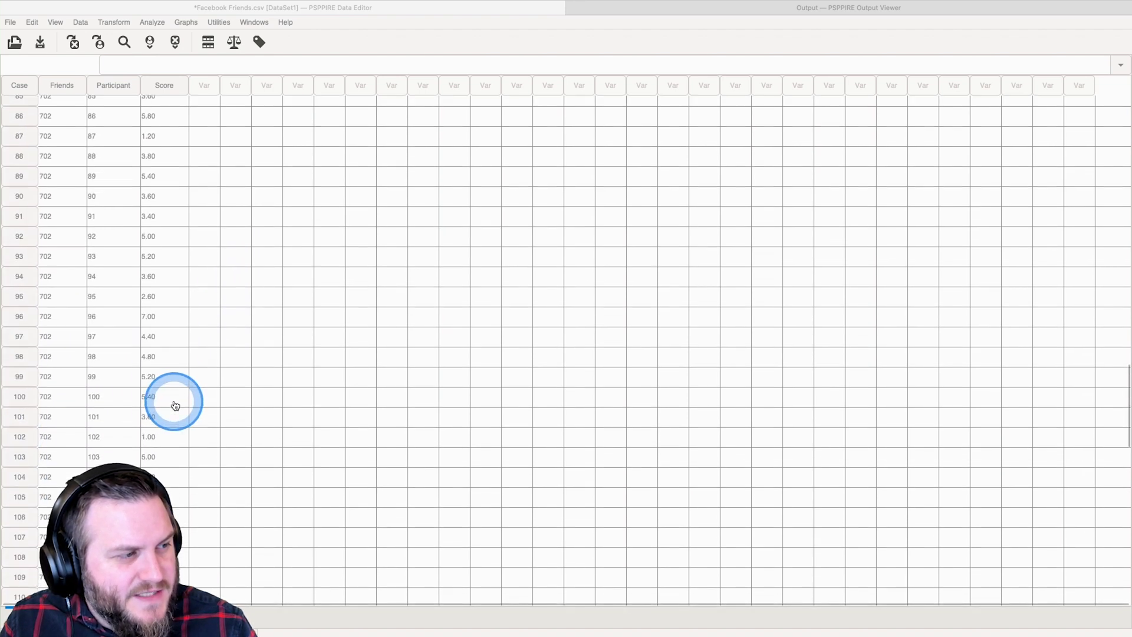
pyautogui.scroll(9, 175, 405)
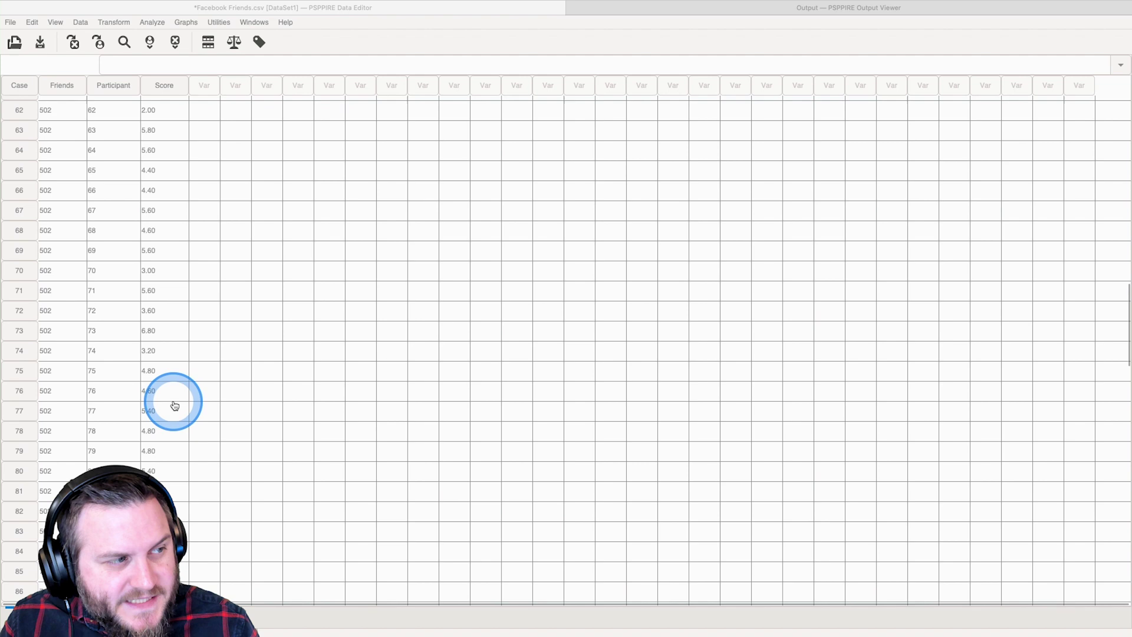
pyautogui.scroll(10, 175, 405)
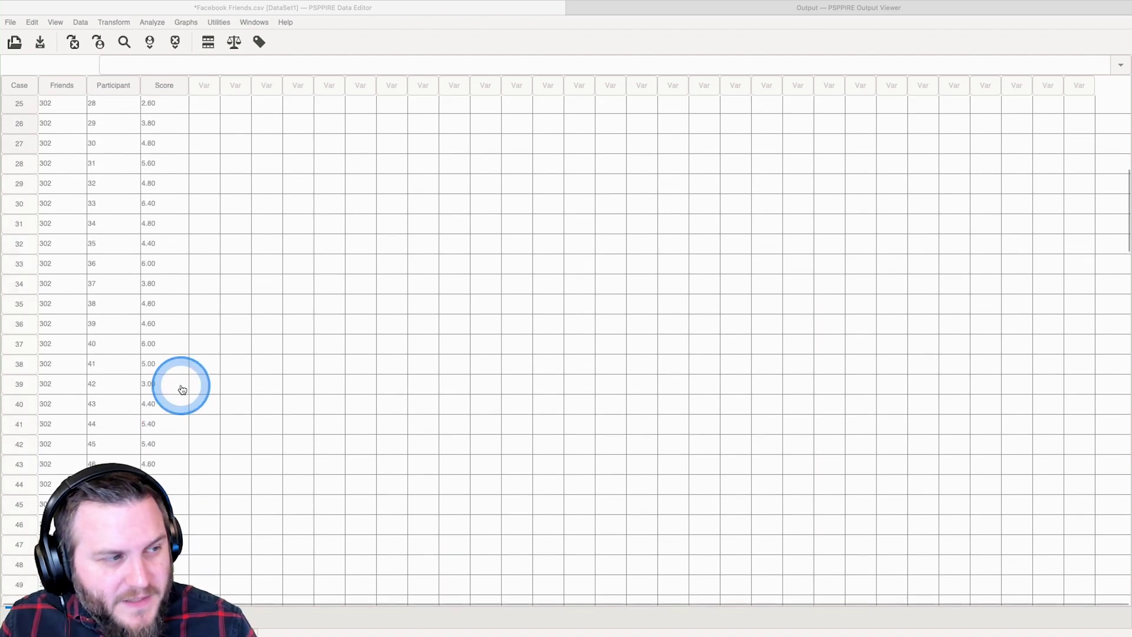
pyautogui.scroll(4, 182, 389)
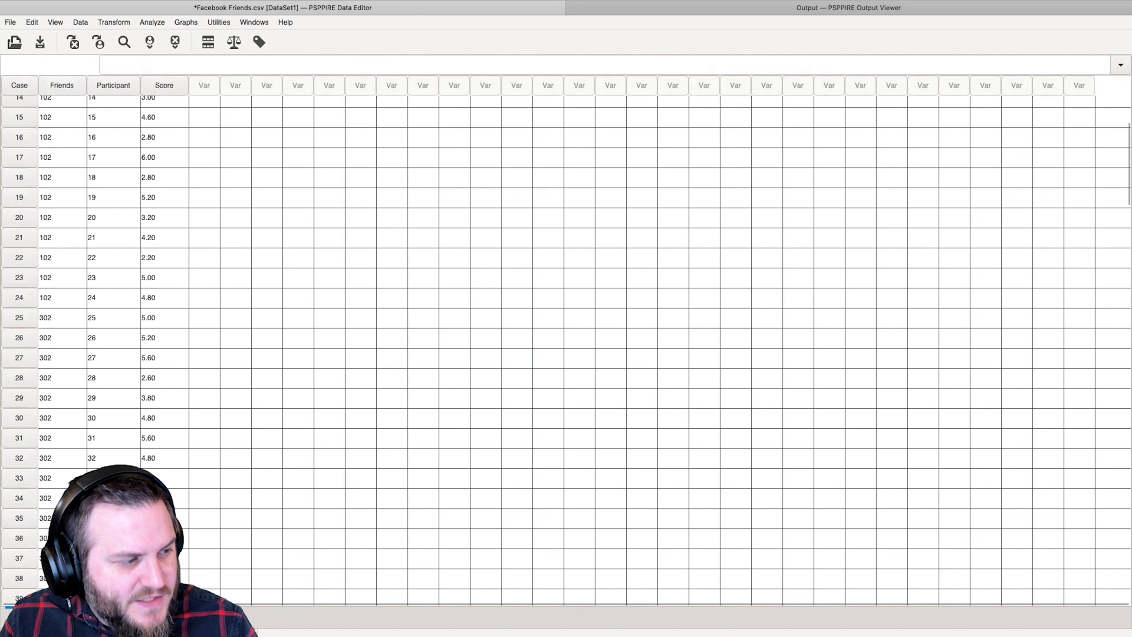
# In Variable View, open Friends' value labels and add the label '1' for code 102.
pyautogui.hotkey('ctrl', 'pagedown')
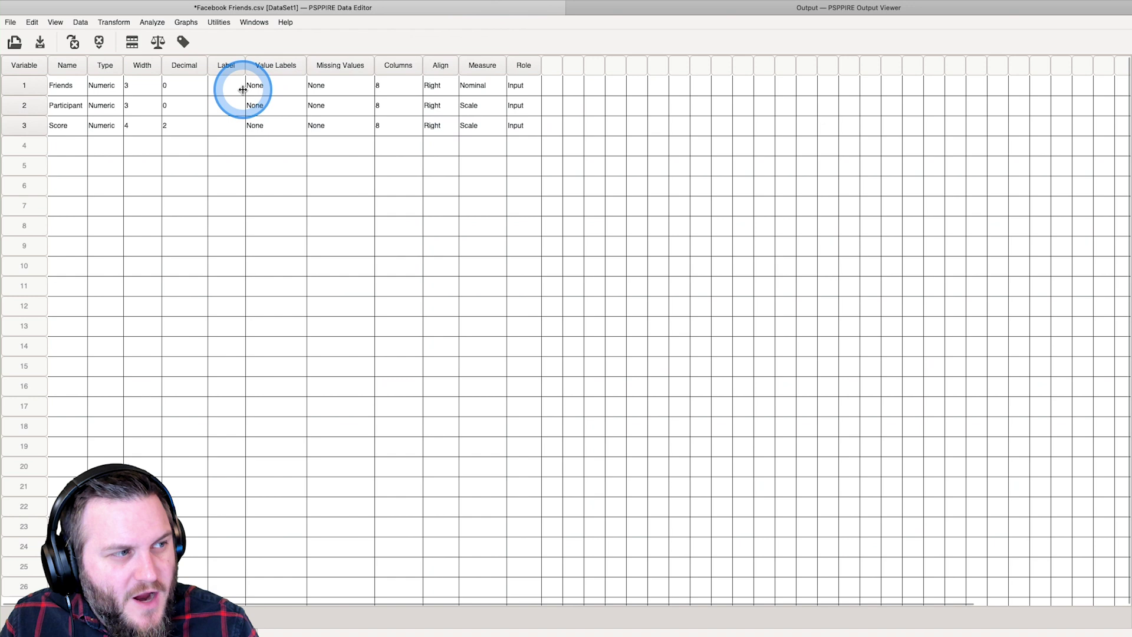
pyautogui.click(266, 86)
pyautogui.click(298, 86)
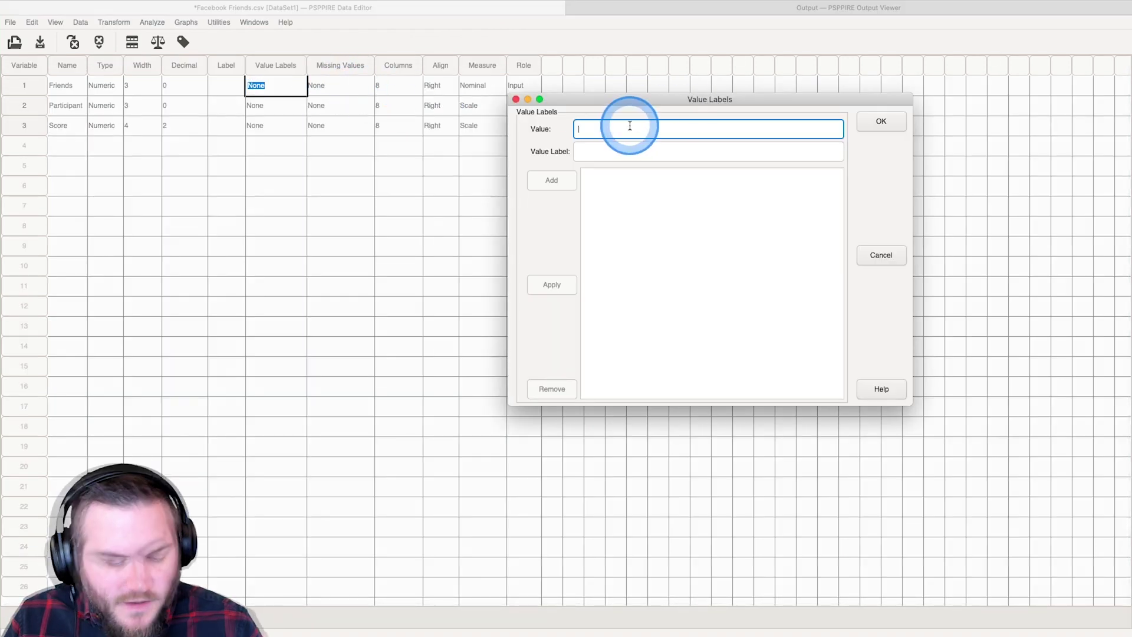
pyautogui.write('12')
pyautogui.press('Tab')
pyautogui.write('1')
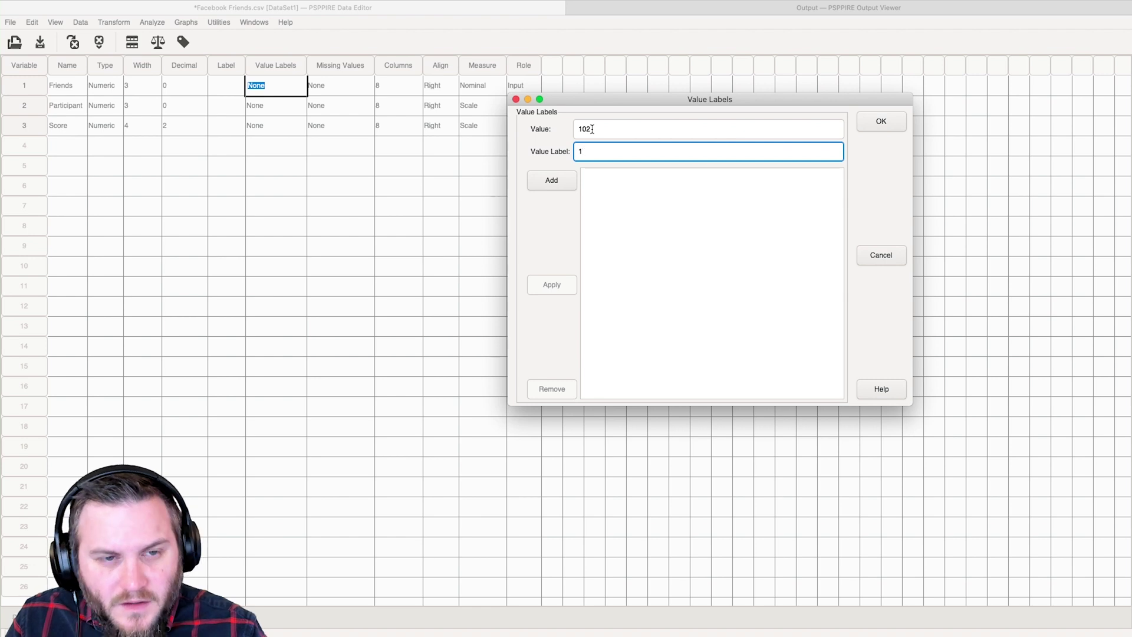
pyautogui.click(554, 180)
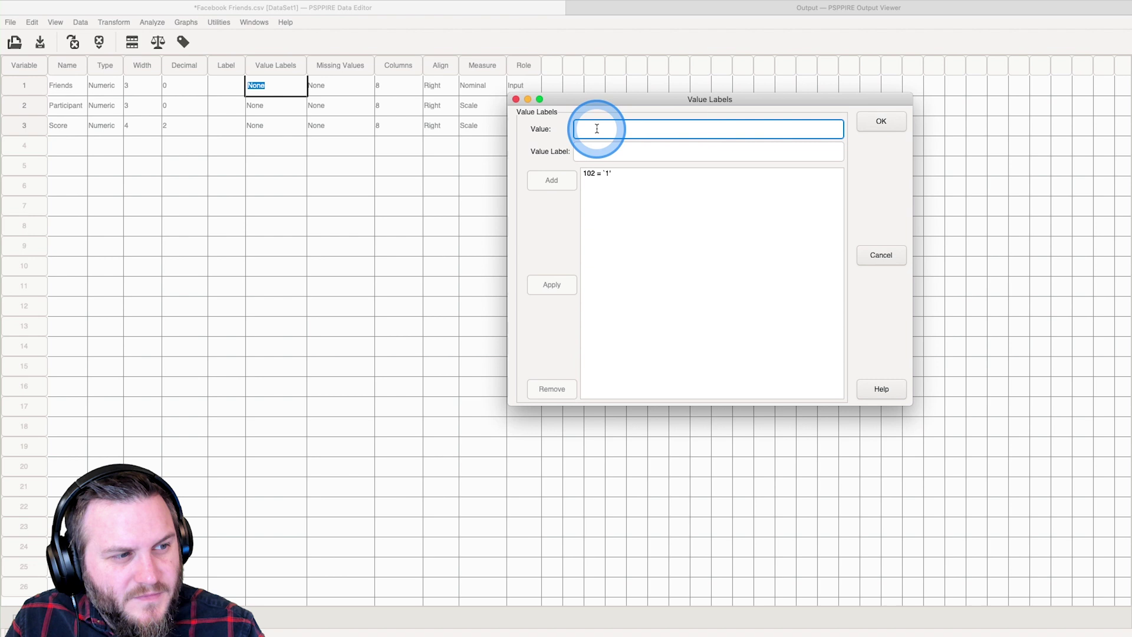
# Add value labels 302 = '2' and 502 = '3' for Friends.
pyautogui.write('302')
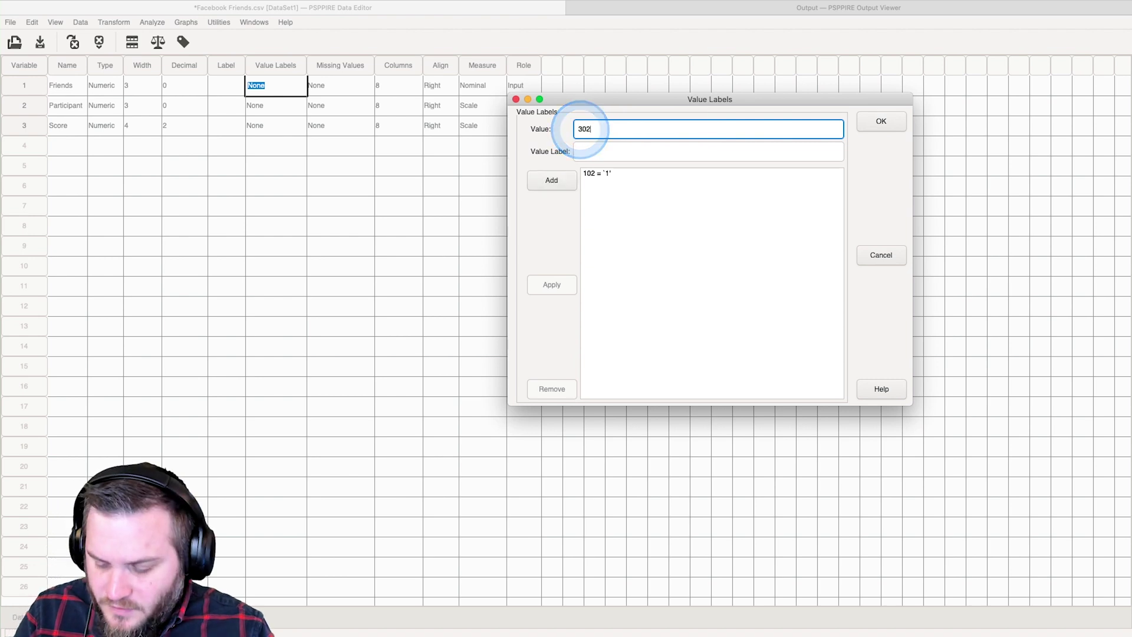
pyautogui.click(596, 147)
pyautogui.write('2')
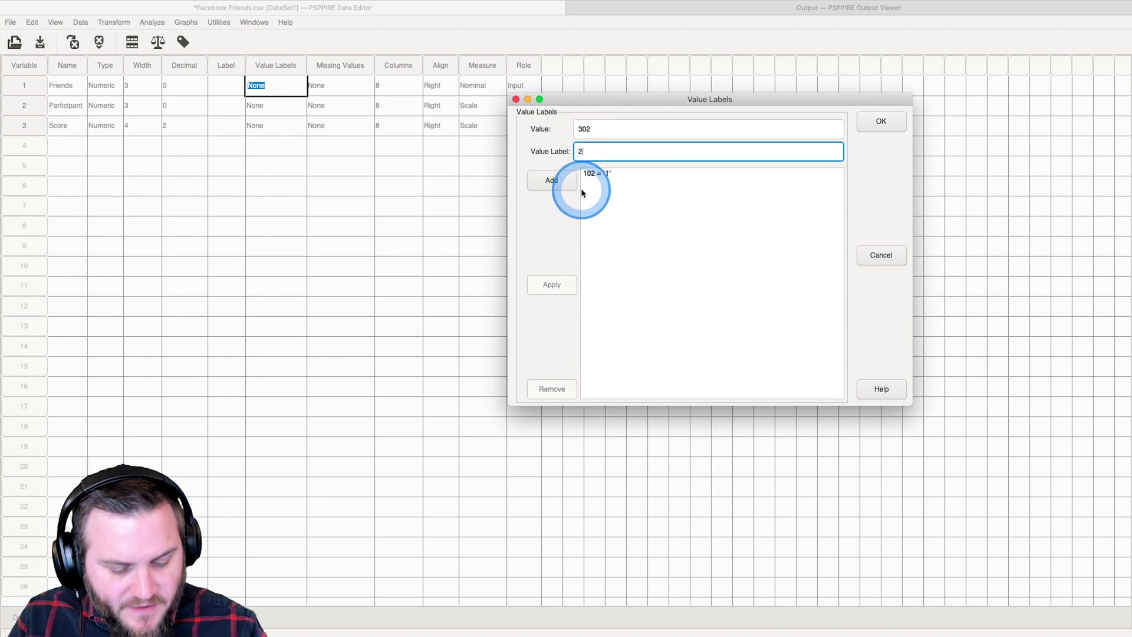
pyautogui.click(572, 180)
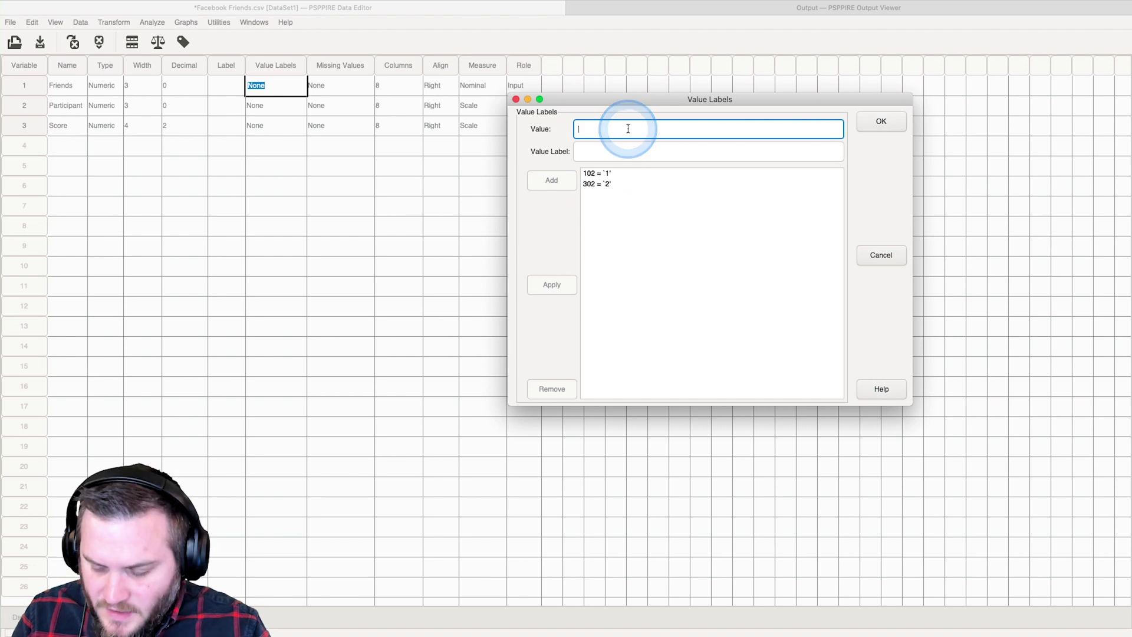
pyautogui.write('502')
pyautogui.click(620, 148)
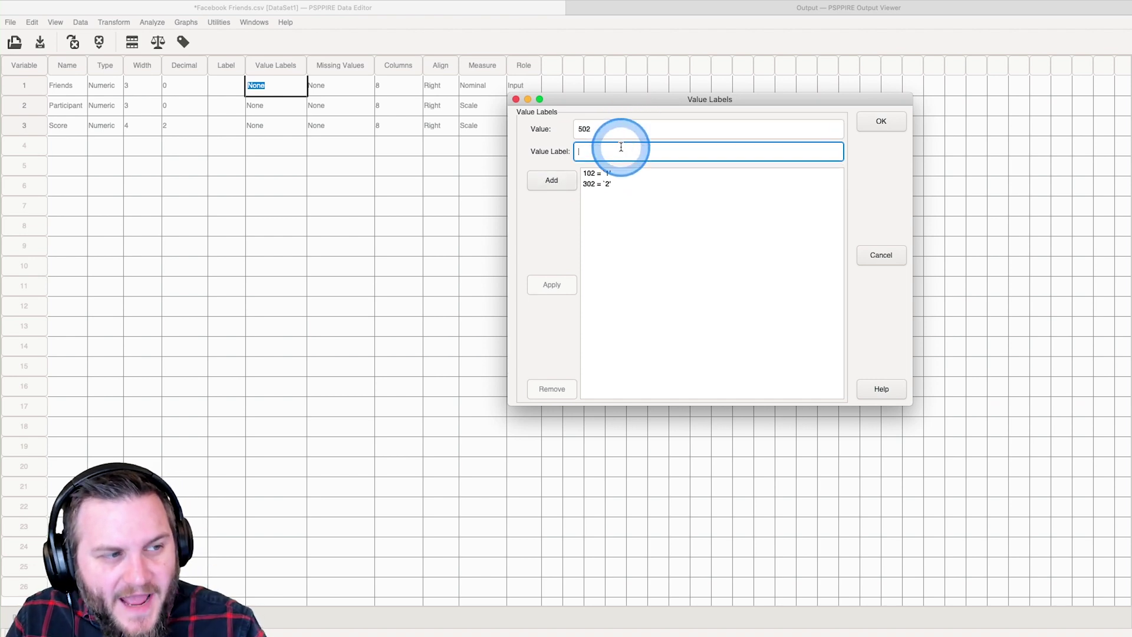
pyautogui.write('3')
pyautogui.click(554, 182)
# Add value labels 702 = '4' and 902 = '5', then confirm Friends' value labels.
pyautogui.click(600, 128)
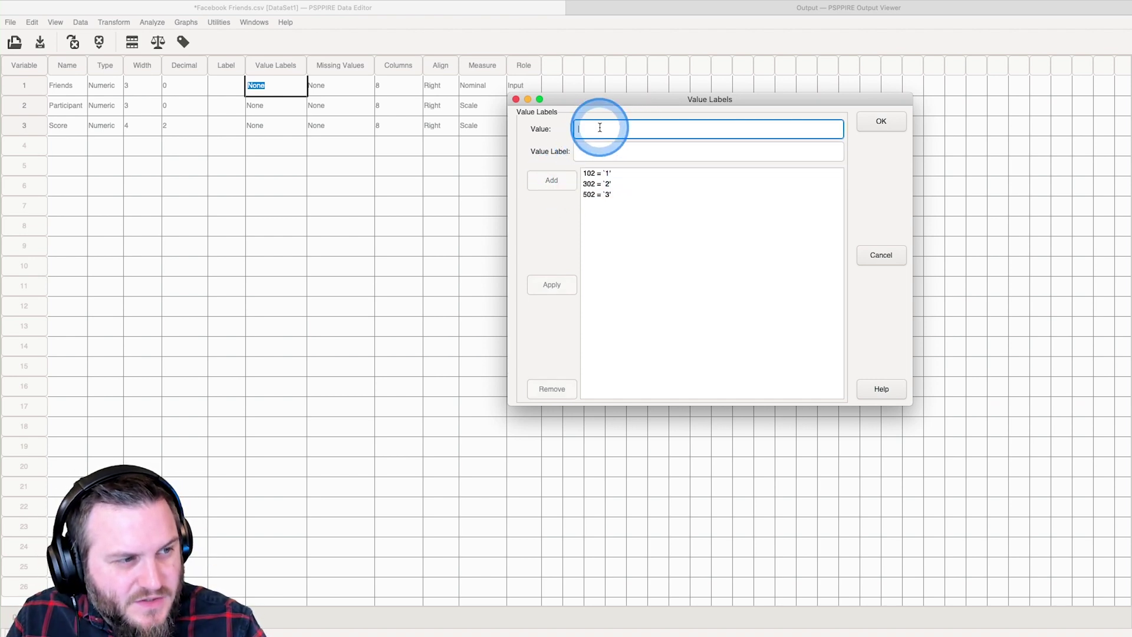
pyautogui.write('5')
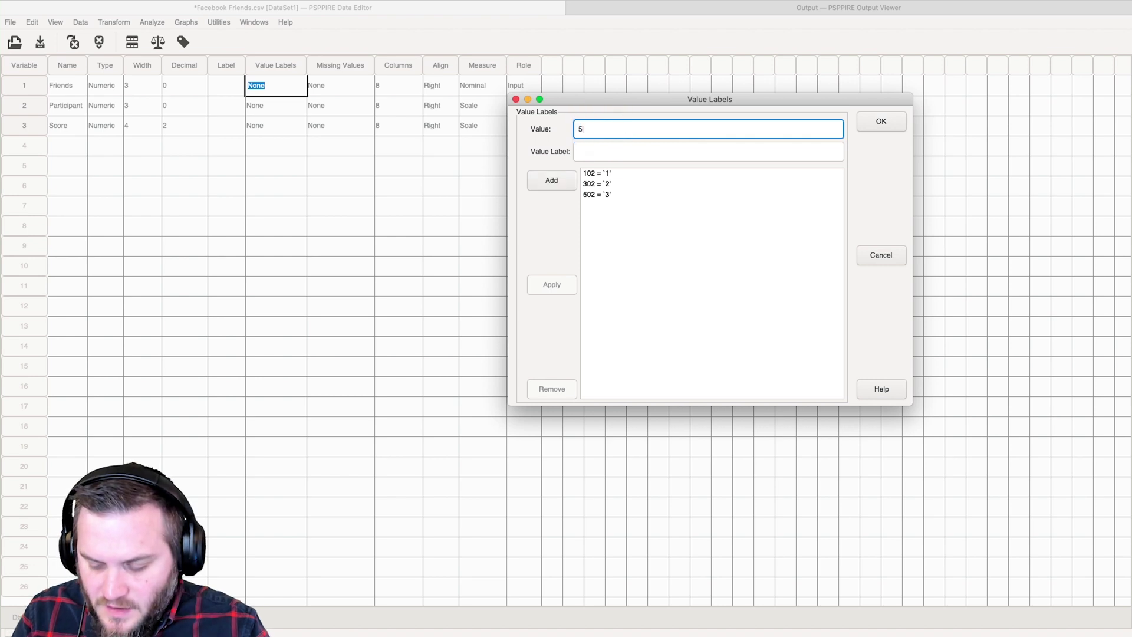
pyautogui.click(587, 152)
pyautogui.write('4')
pyautogui.click(555, 176)
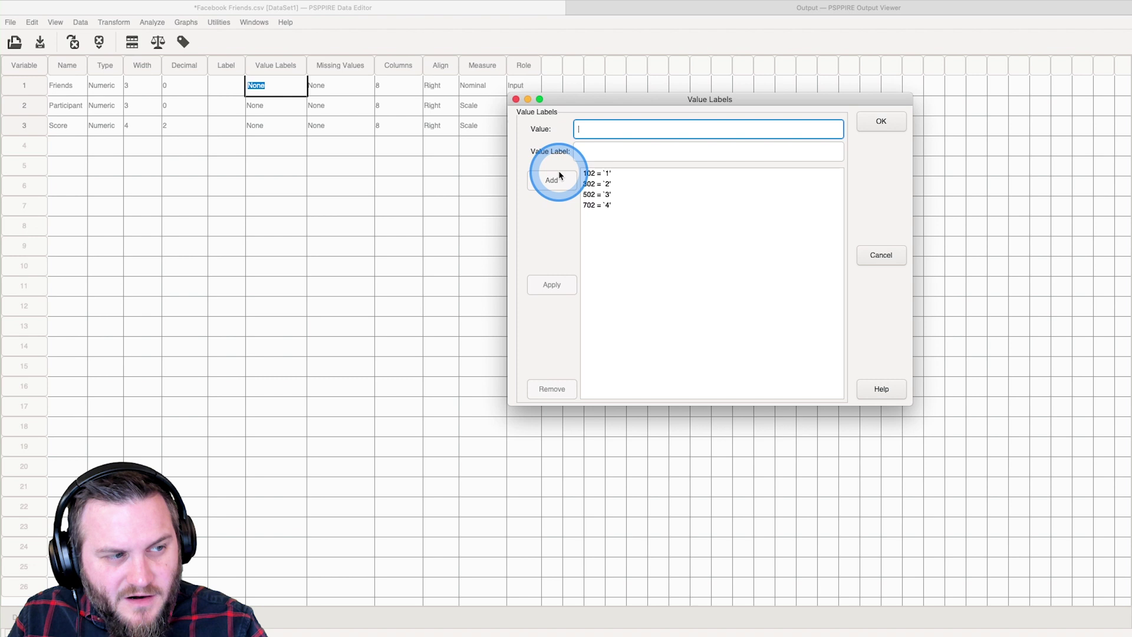
pyautogui.click(580, 129)
pyautogui.write('902')
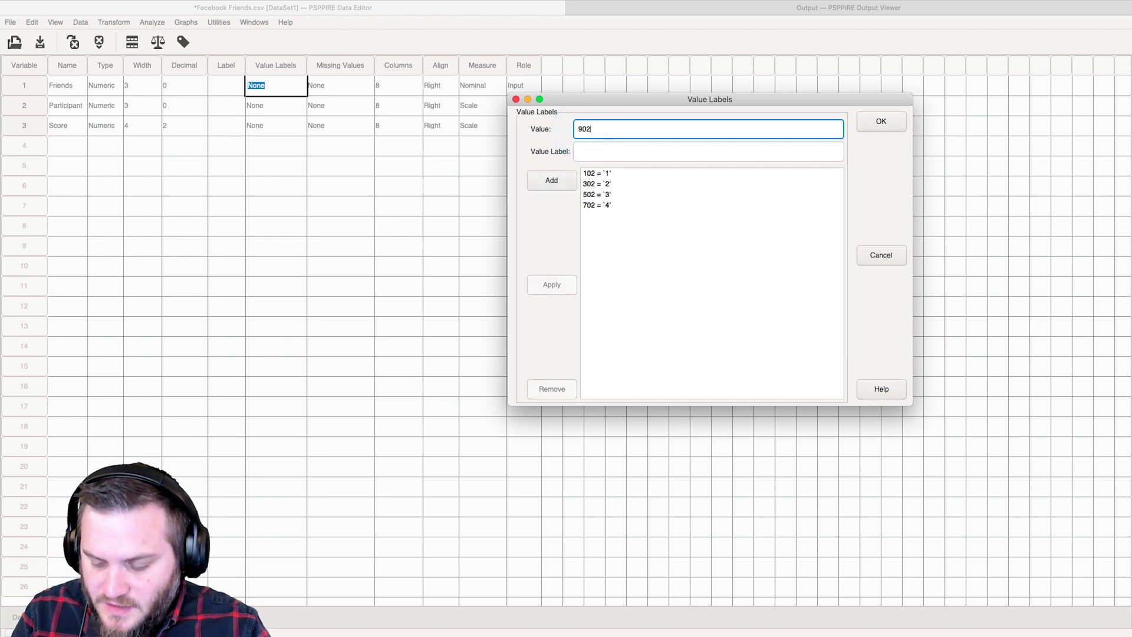
pyautogui.click(588, 152)
pyautogui.write('5')
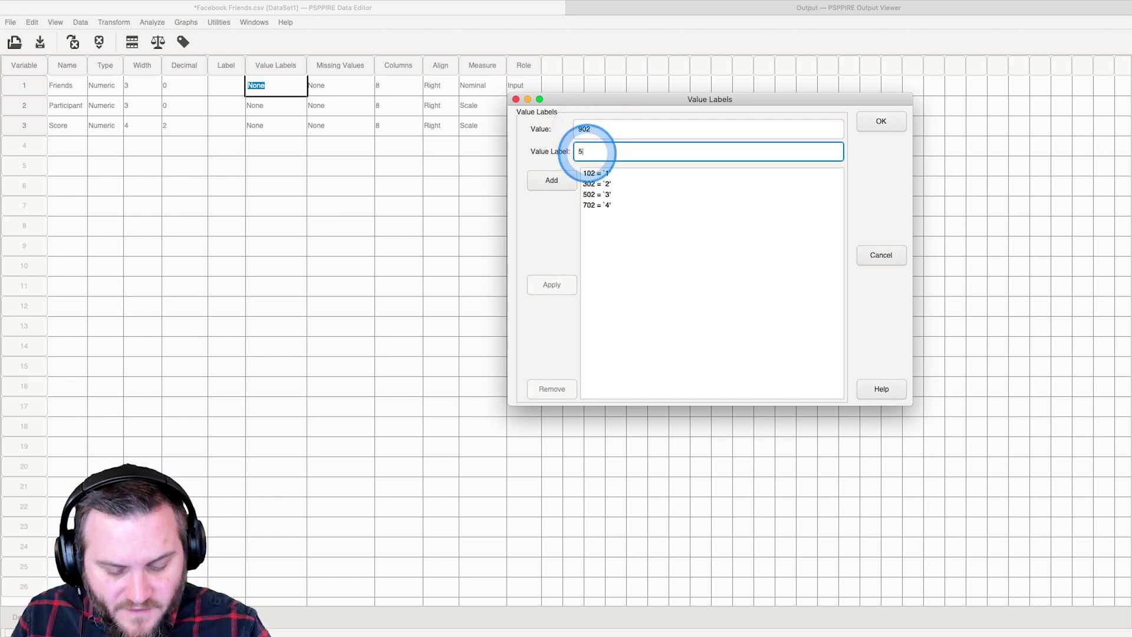
pyautogui.click(552, 181)
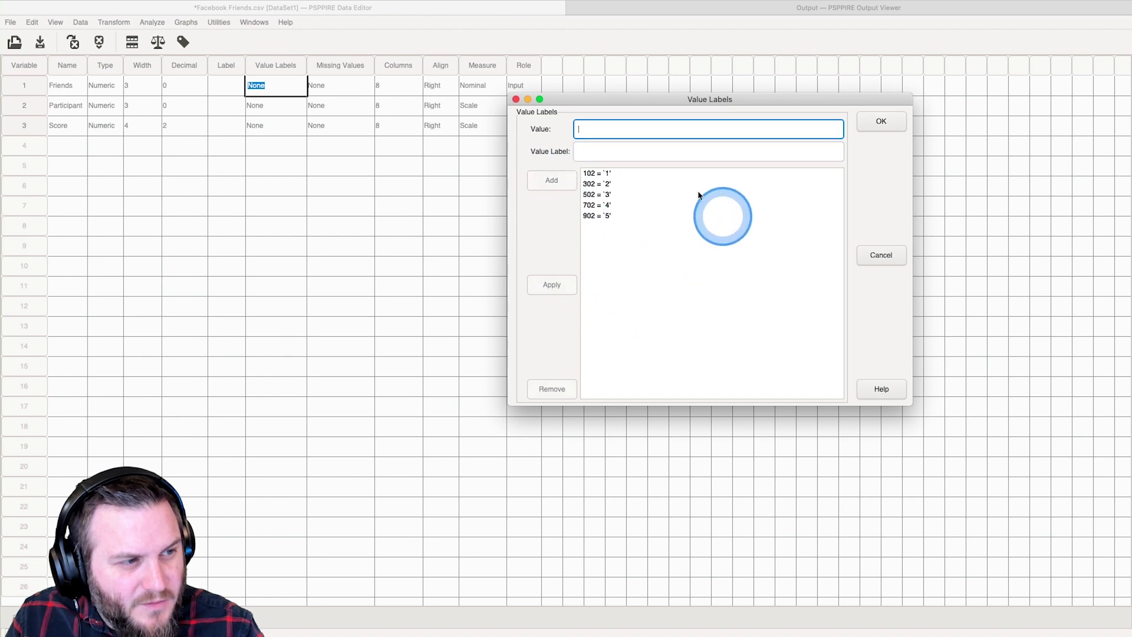
pyautogui.click(892, 121)
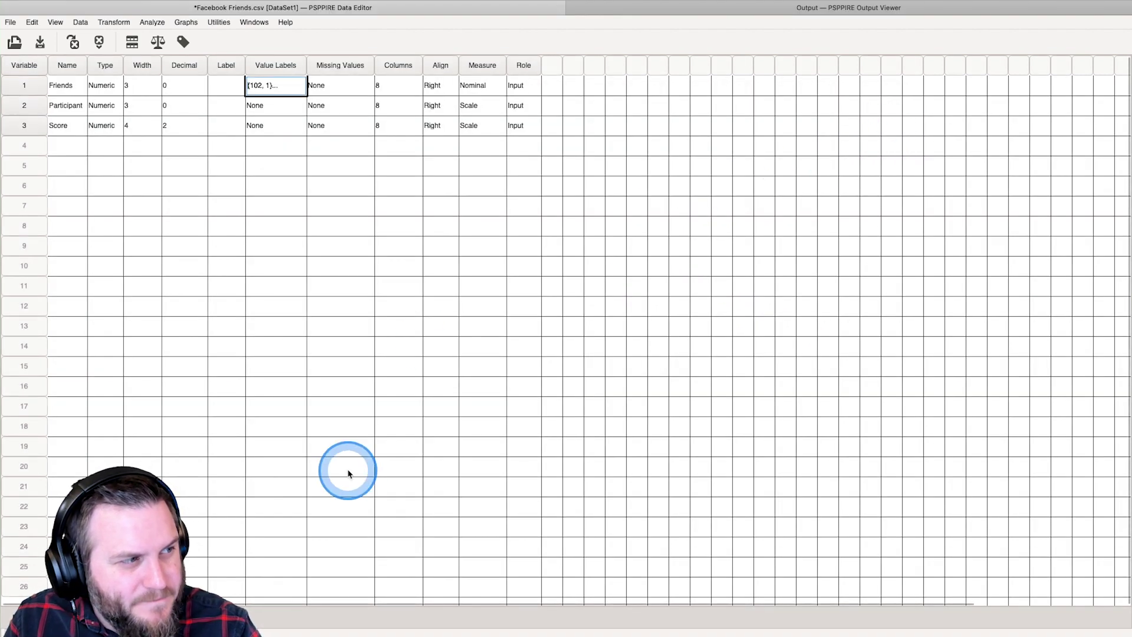
# In Data View, turn on value labels so Friends reads 1 and 2, not 102 and 302.
pyautogui.click(24, 611)
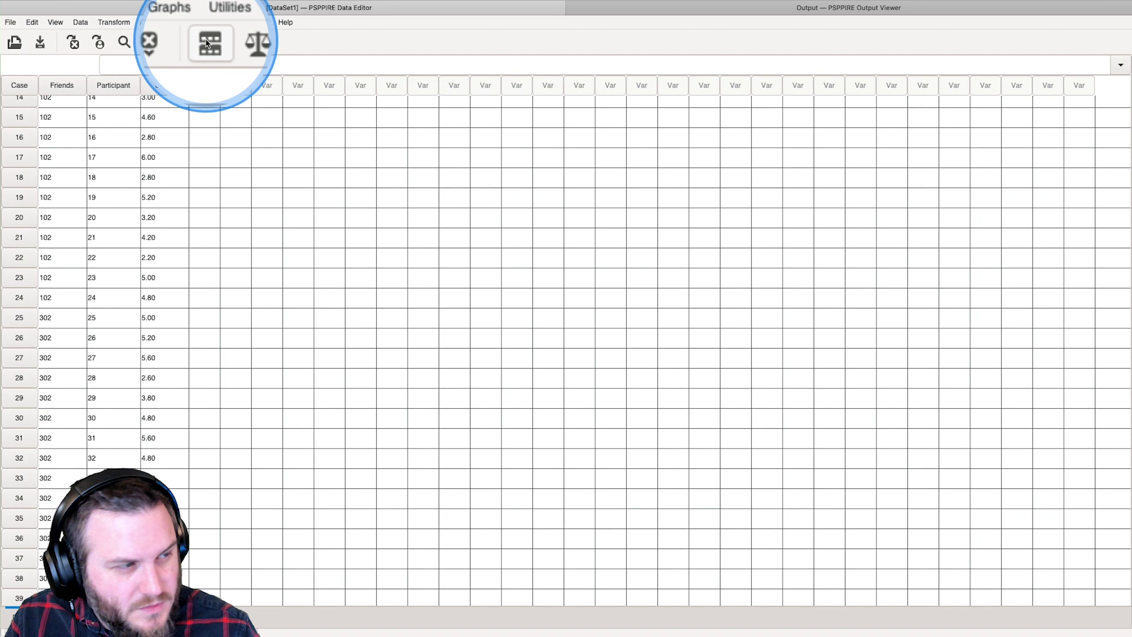
pyautogui.click(263, 44)
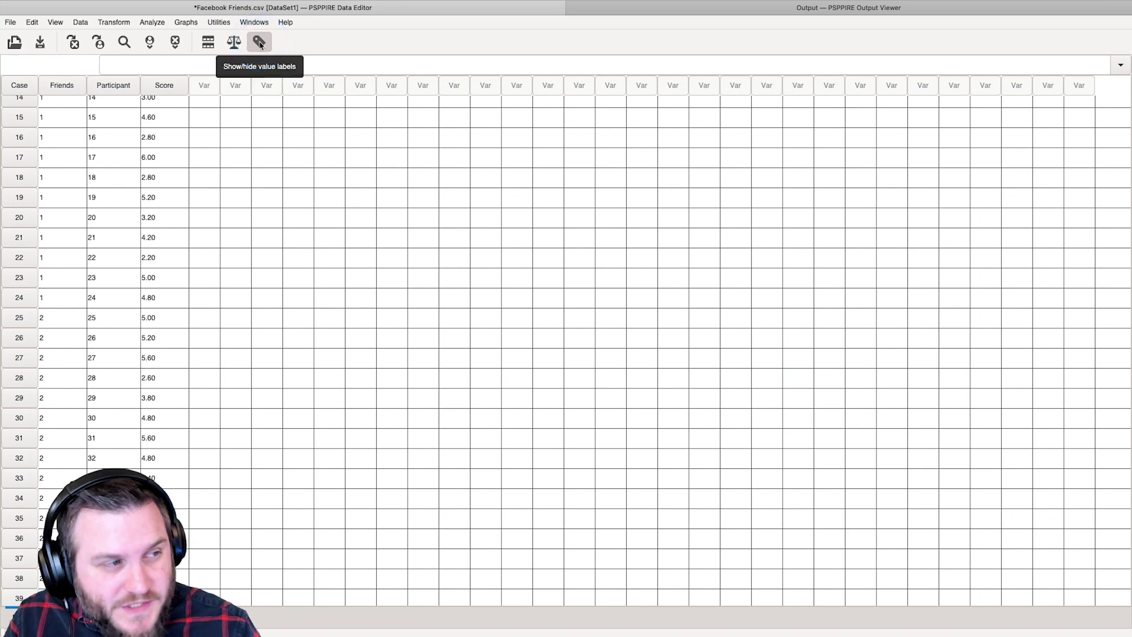
pyautogui.click(259, 43)
pyautogui.click(259, 42)
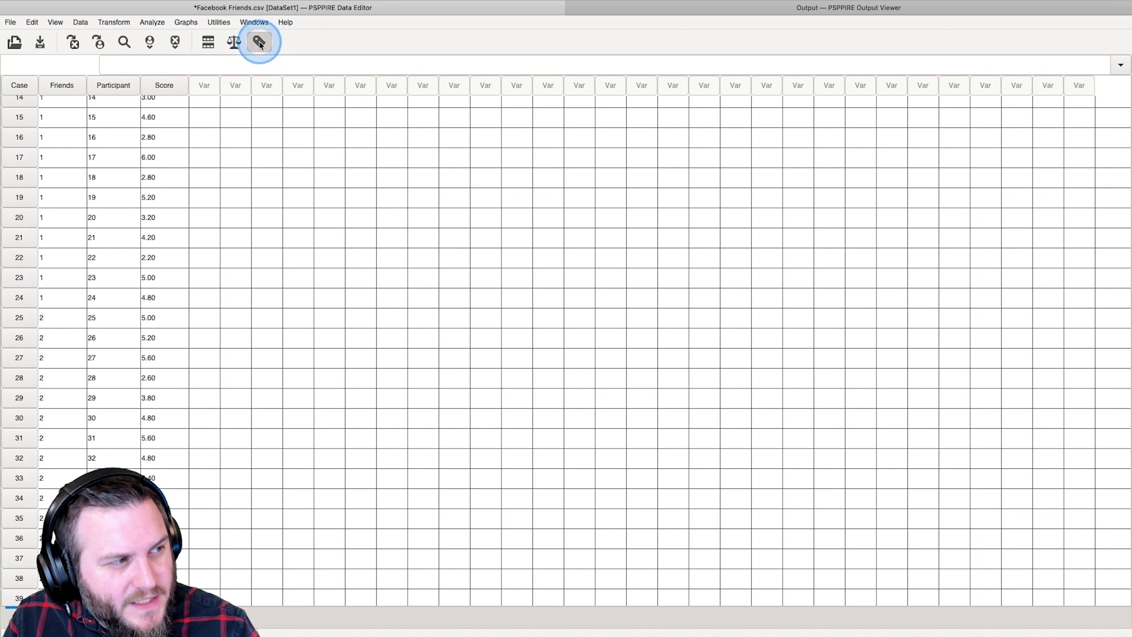
pyautogui.click(259, 43)
pyautogui.click(259, 43)
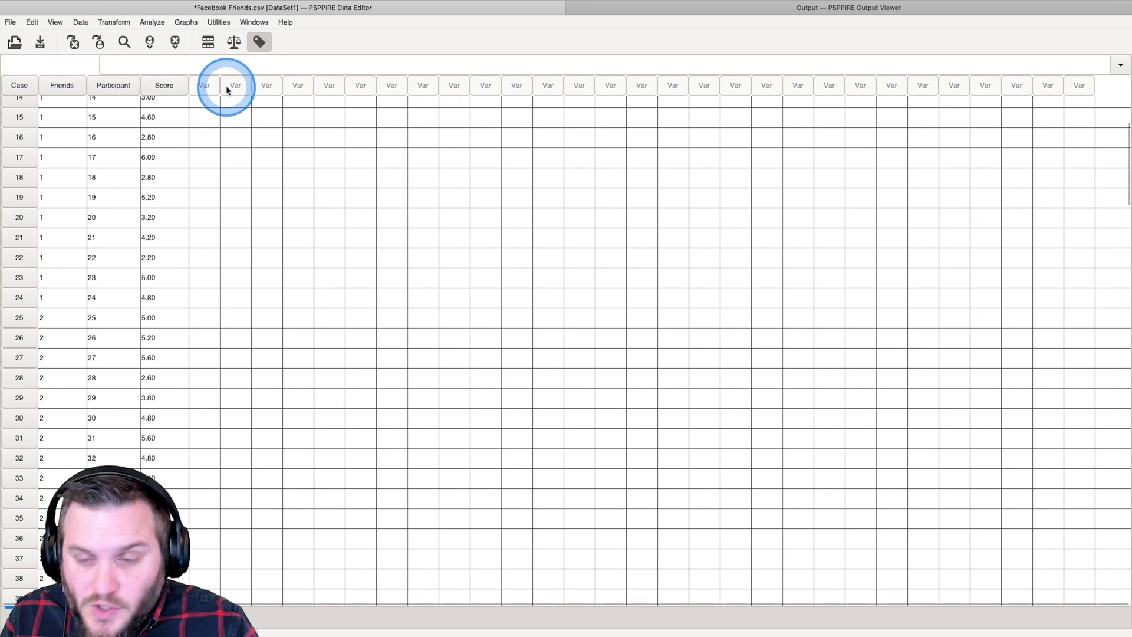
# Start a One-Way ANOVA from Analyze > Compare Means and enlarge its dialog.
pyautogui.click(147, 23)
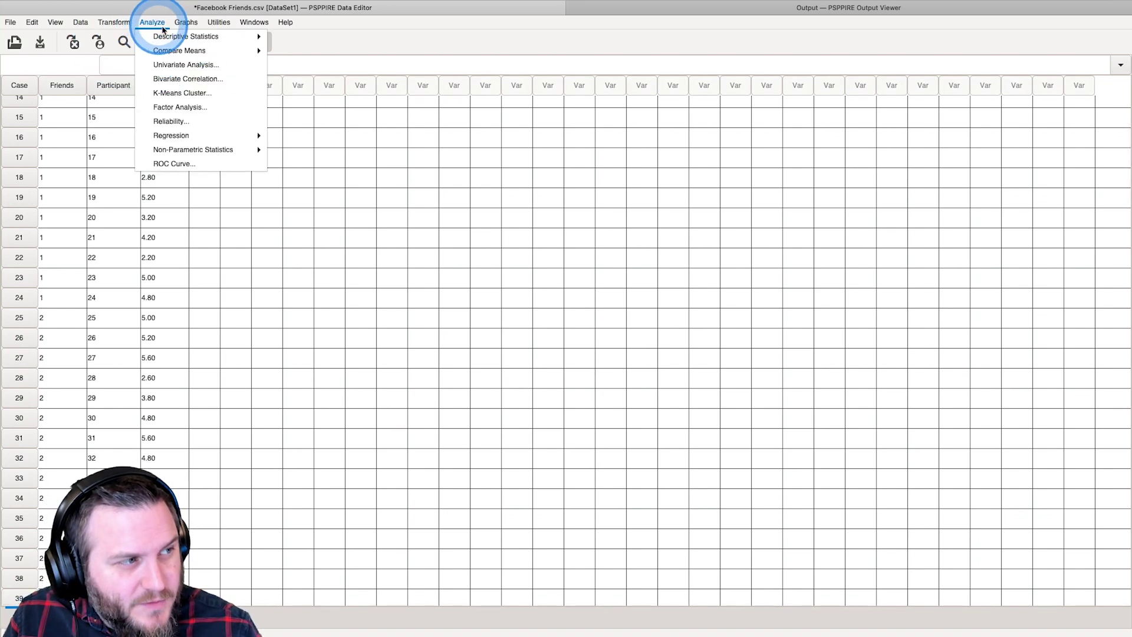
pyautogui.moveTo(182, 52)
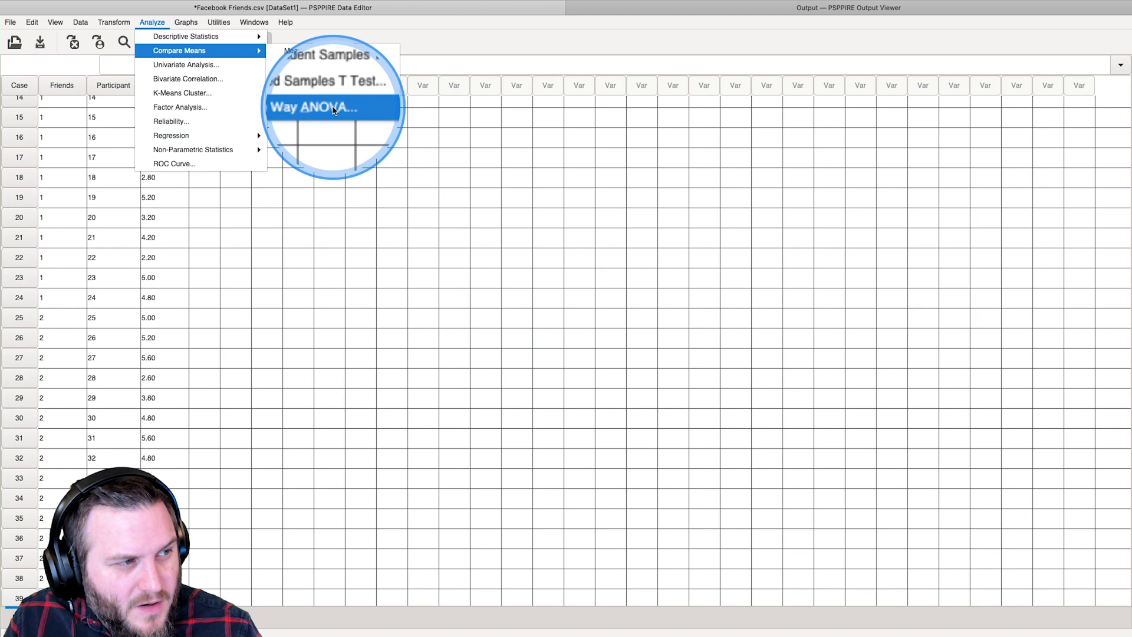
pyautogui.click(324, 107)
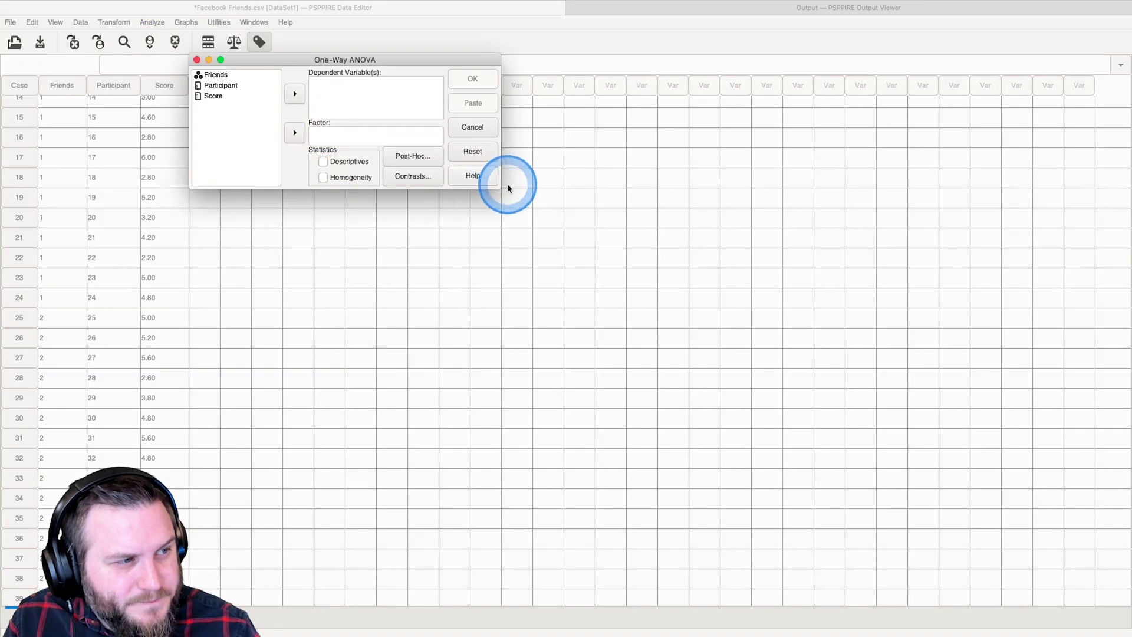
pyautogui.moveTo(500, 189); pyautogui.dragTo(713, 398)
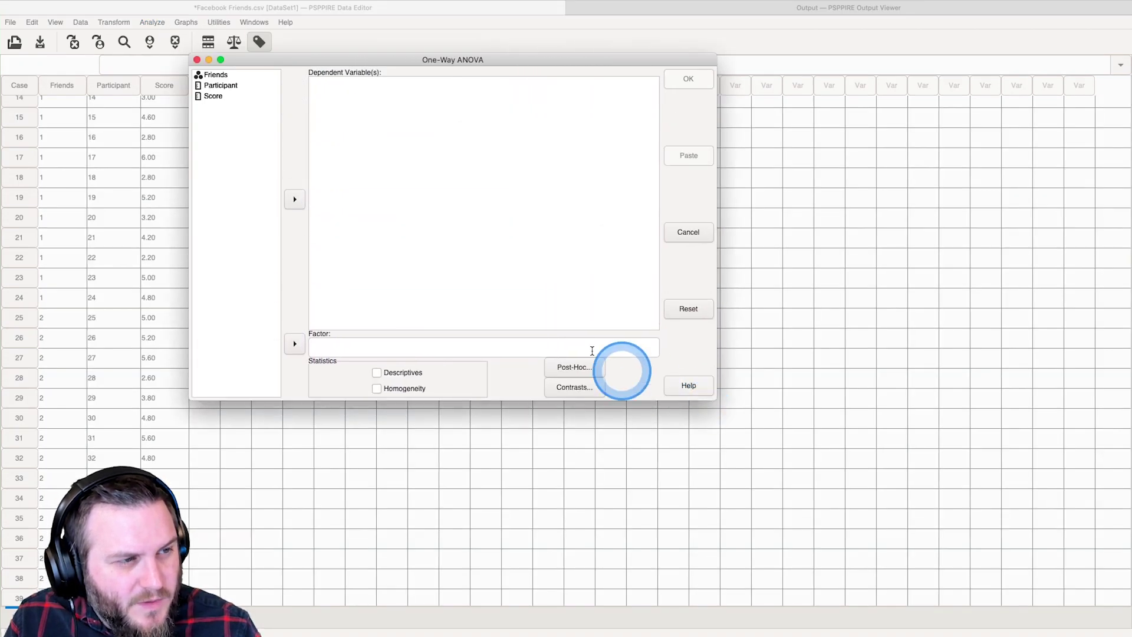
# Move Score into the Dependent Variable(s) list.
pyautogui.click(214, 96)
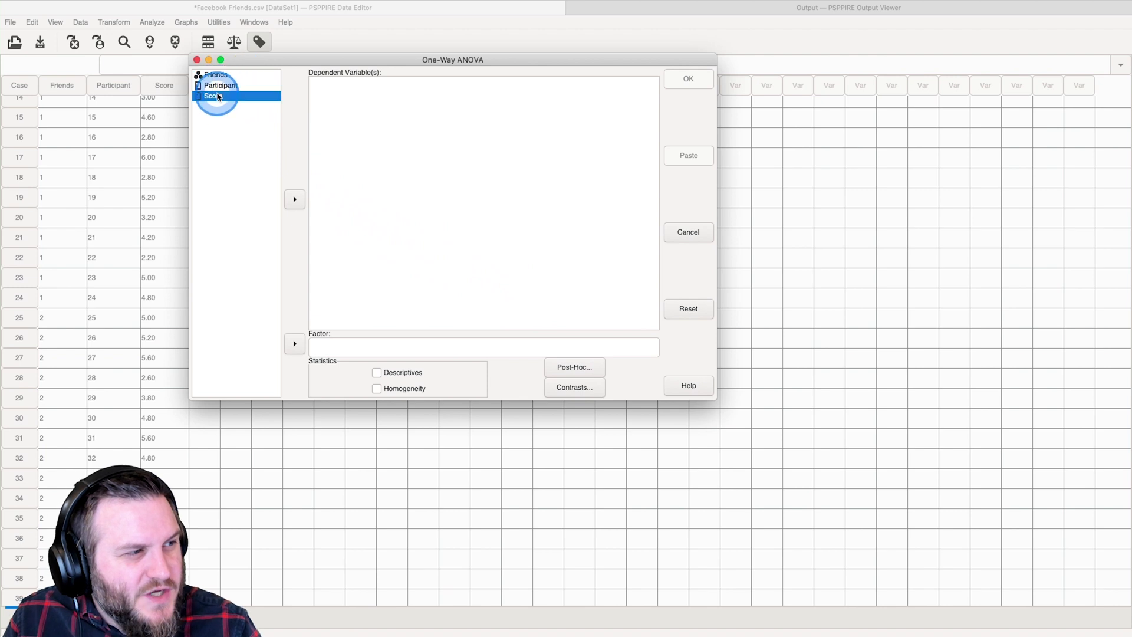
pyautogui.click(294, 201)
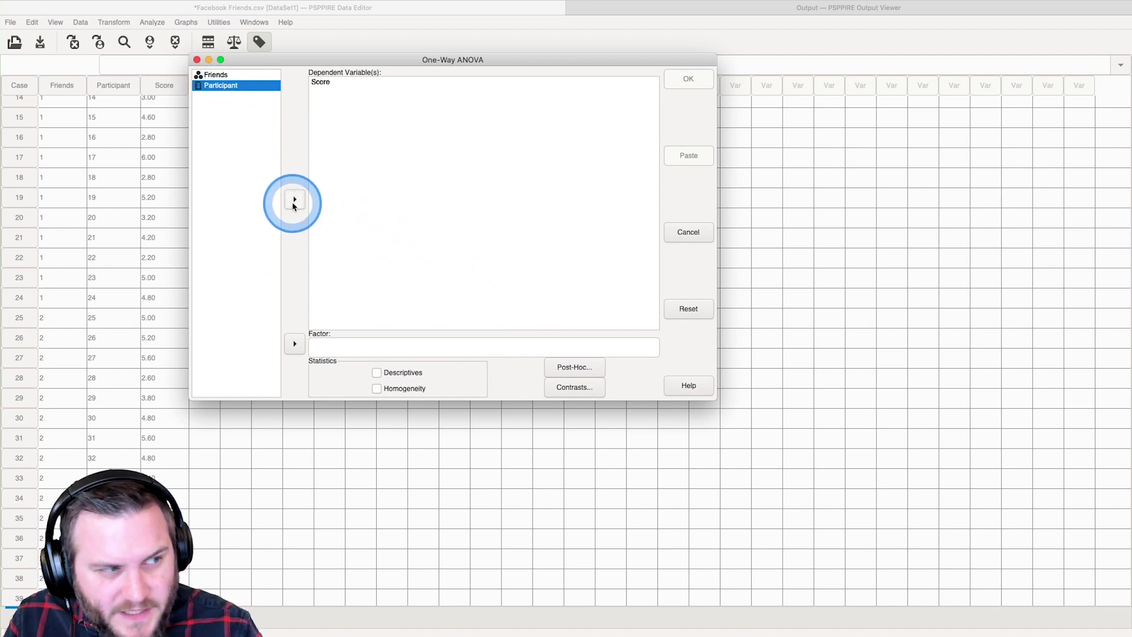
pyautogui.moveTo(365, 77); pyautogui.dragTo(332, 77)
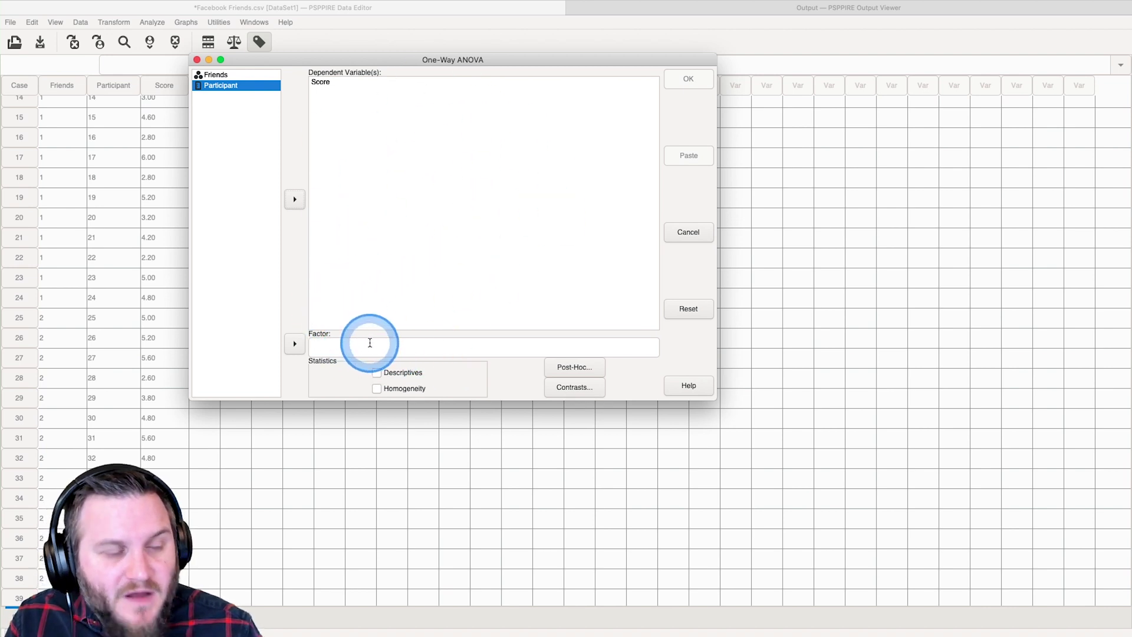
pyautogui.click(397, 96)
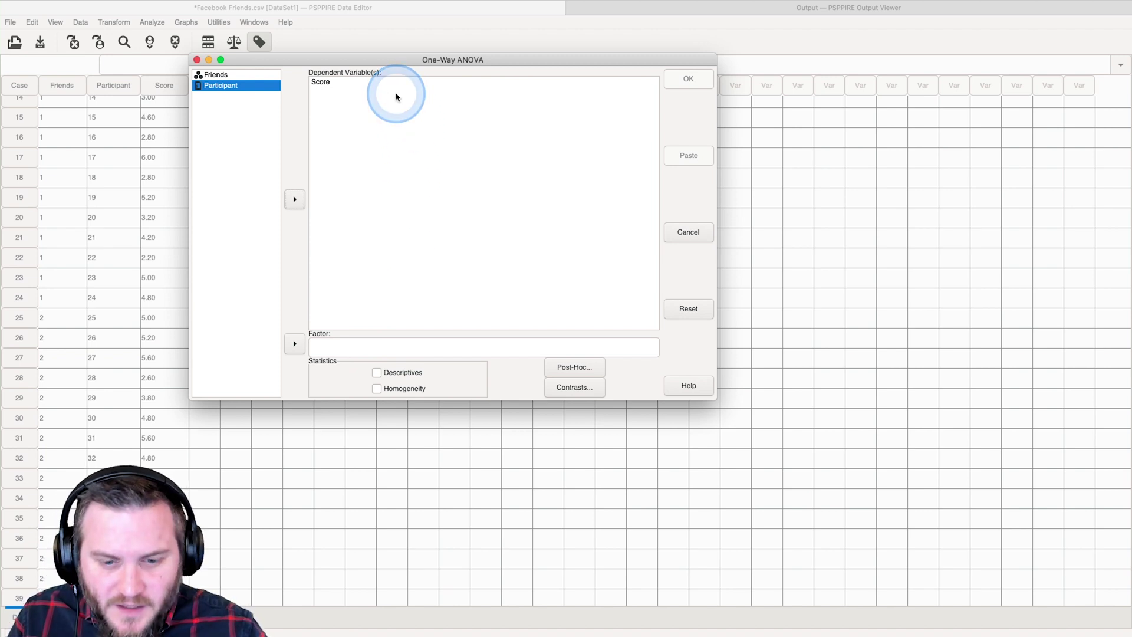
pyautogui.click(396, 95)
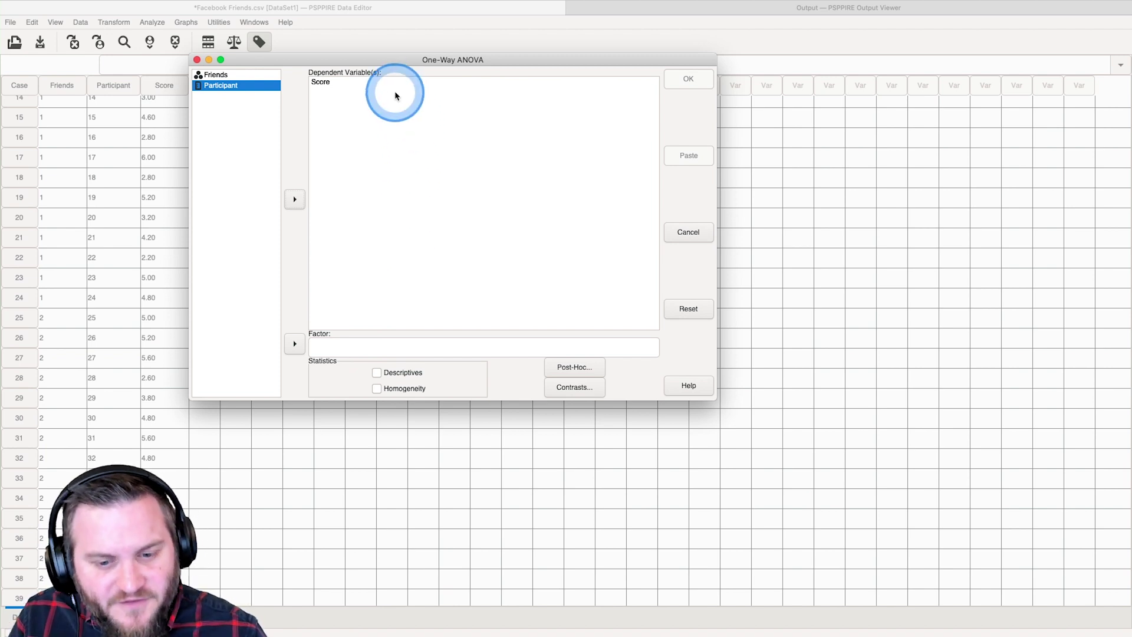
pyautogui.click(459, 243)
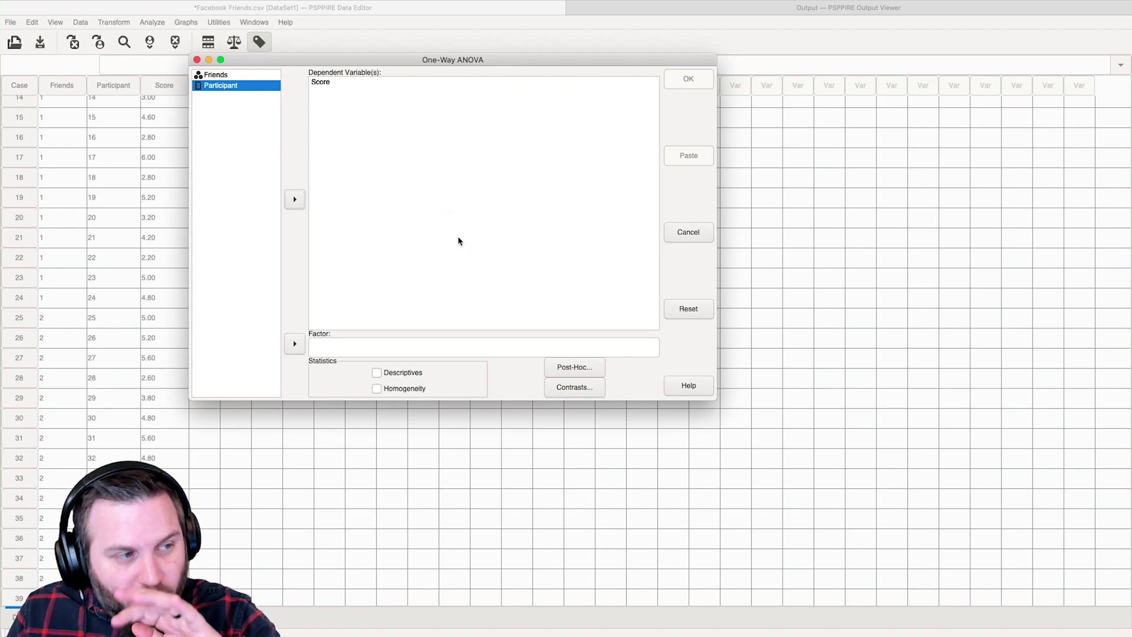
pyautogui.click(457, 233)
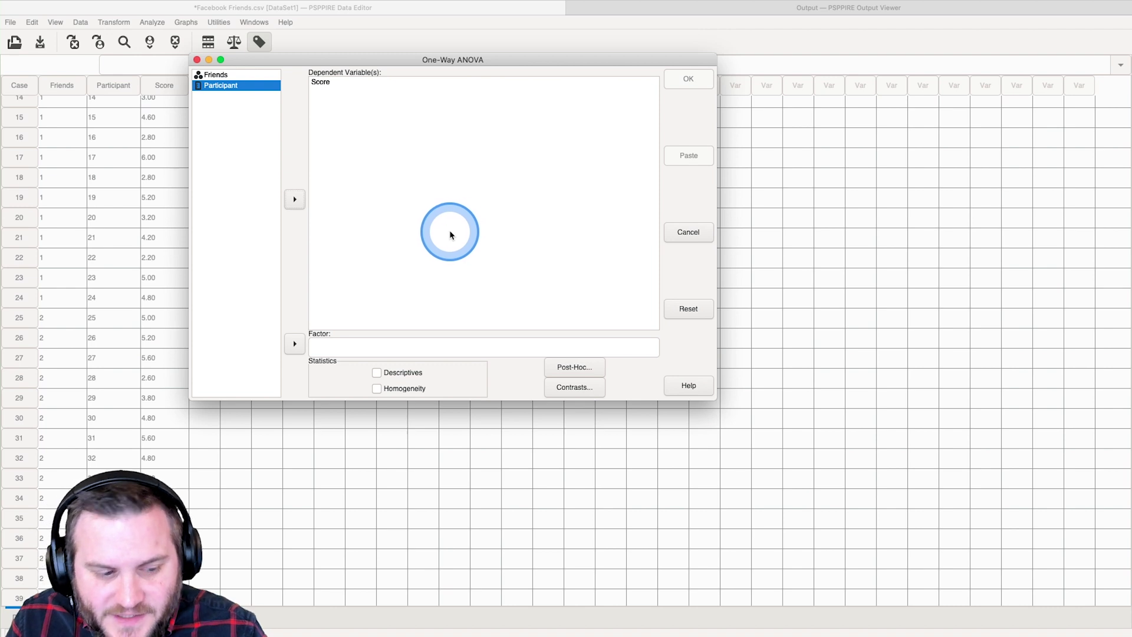
# Make Friends the factor and tick the Descriptives and Homogeneity statistics.
pyautogui.click(236, 75)
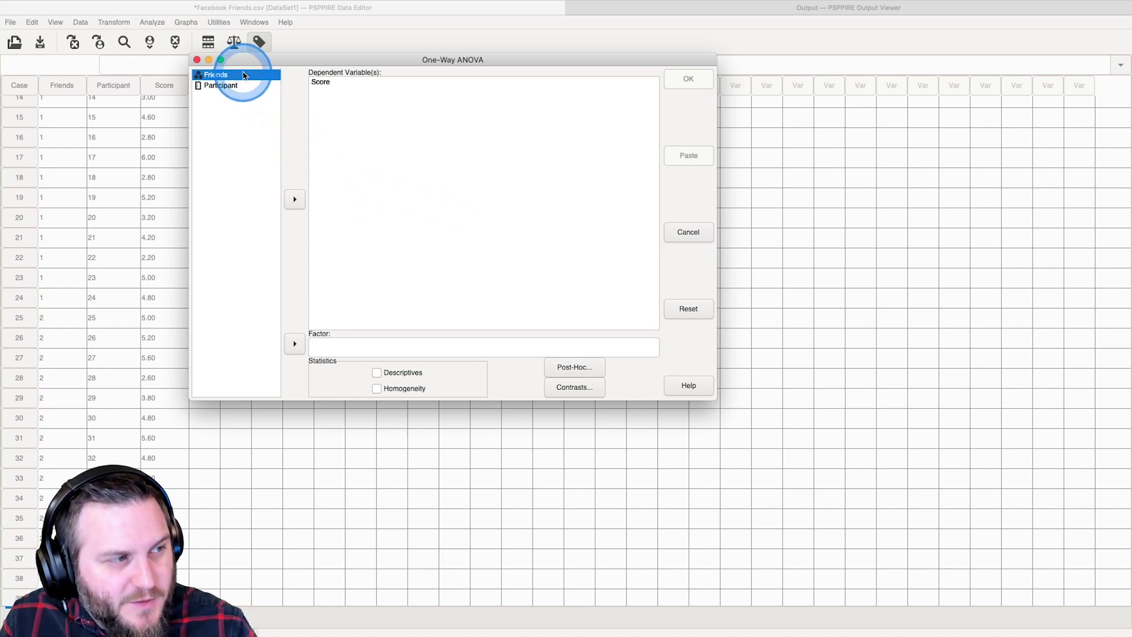
pyautogui.click(295, 345)
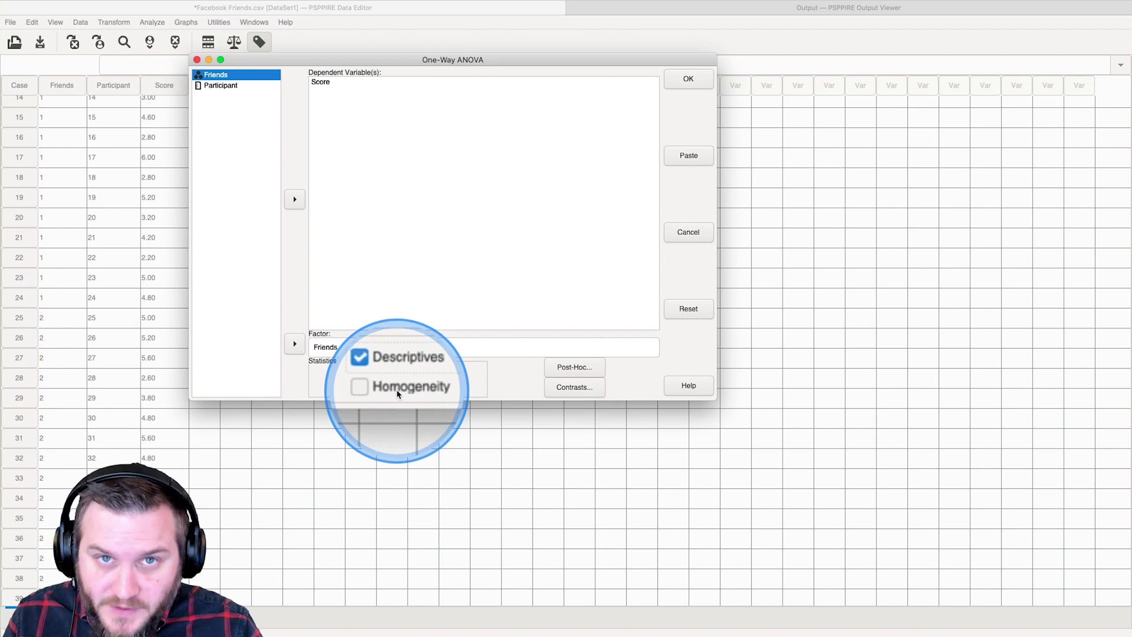
pyautogui.click(379, 388)
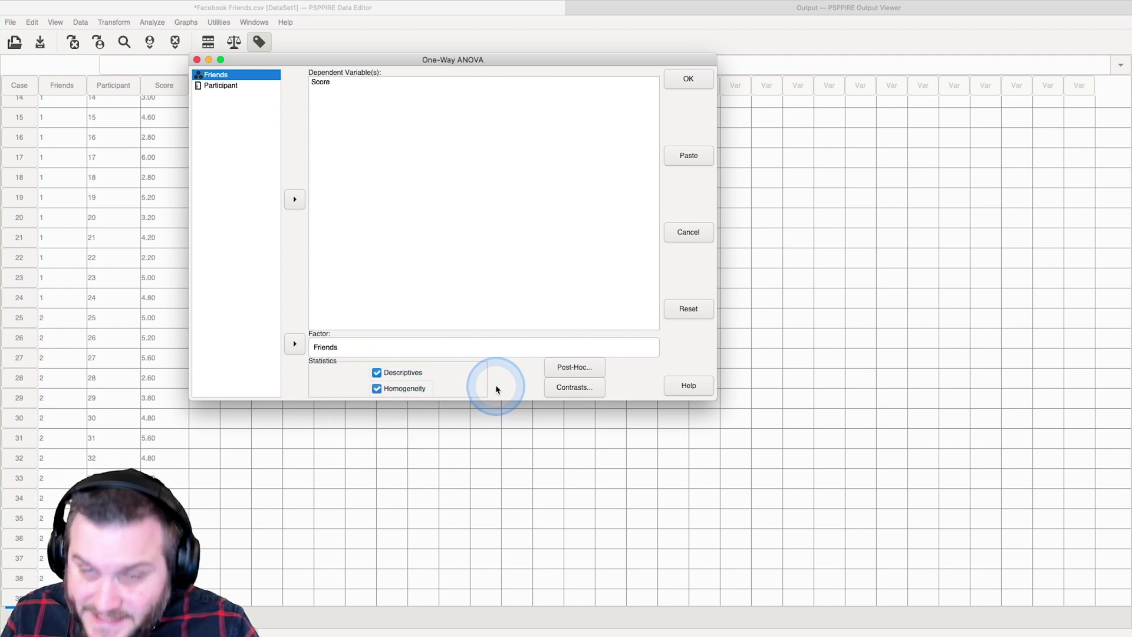
pyautogui.click(570, 366)
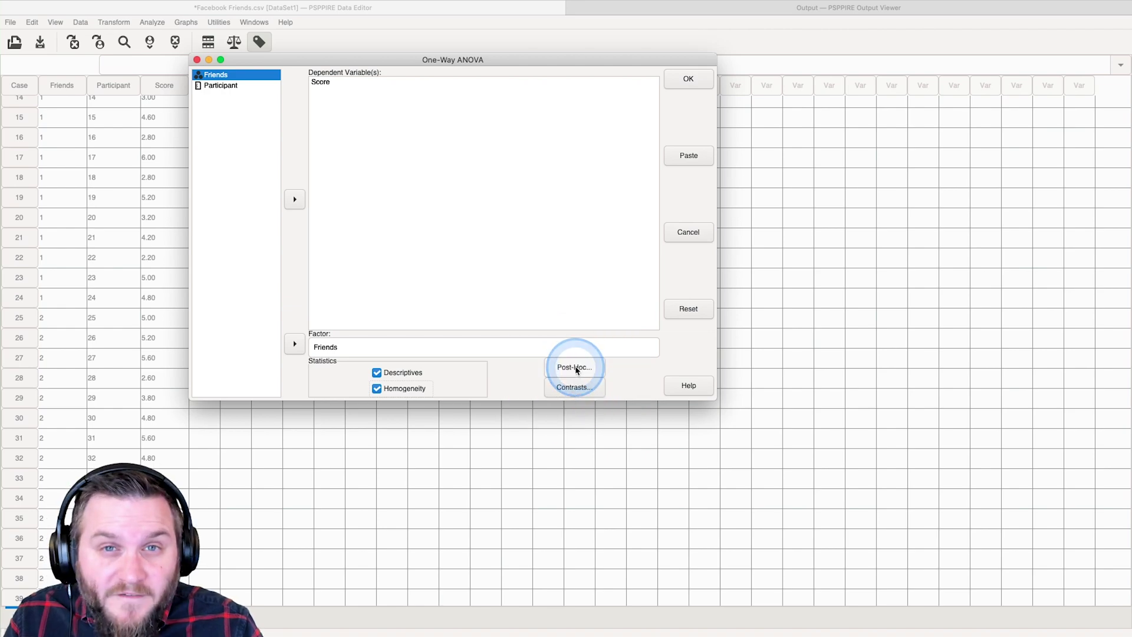
# Choose Bonferroni, Scheffé and Tukey HSD post-hoc tests and continue.
pyautogui.click(574, 368)
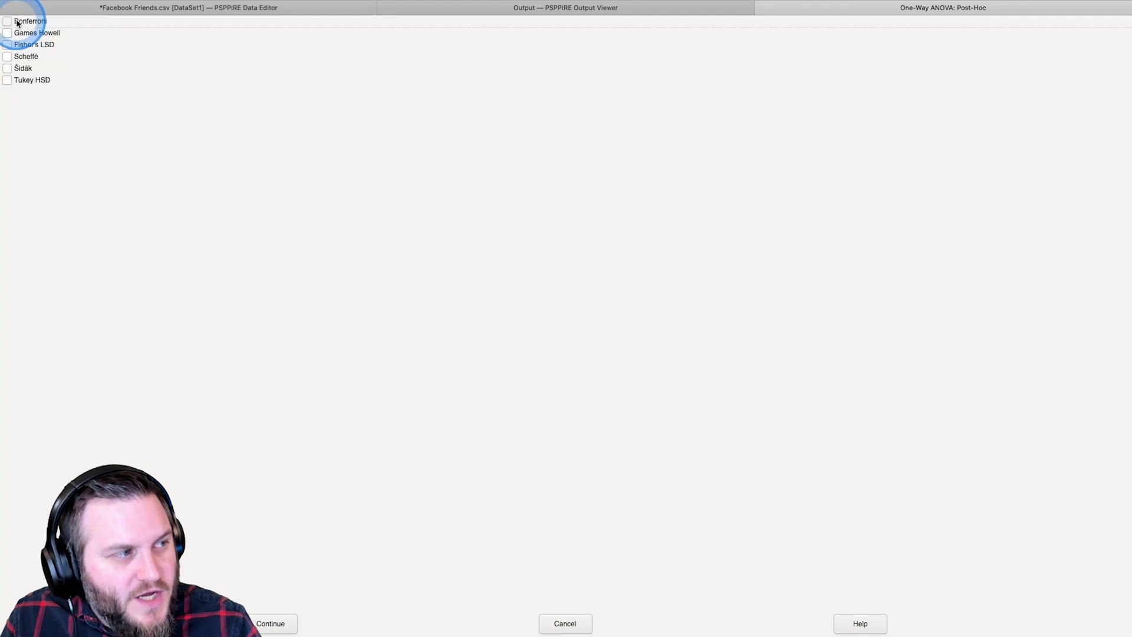
pyautogui.click(8, 22)
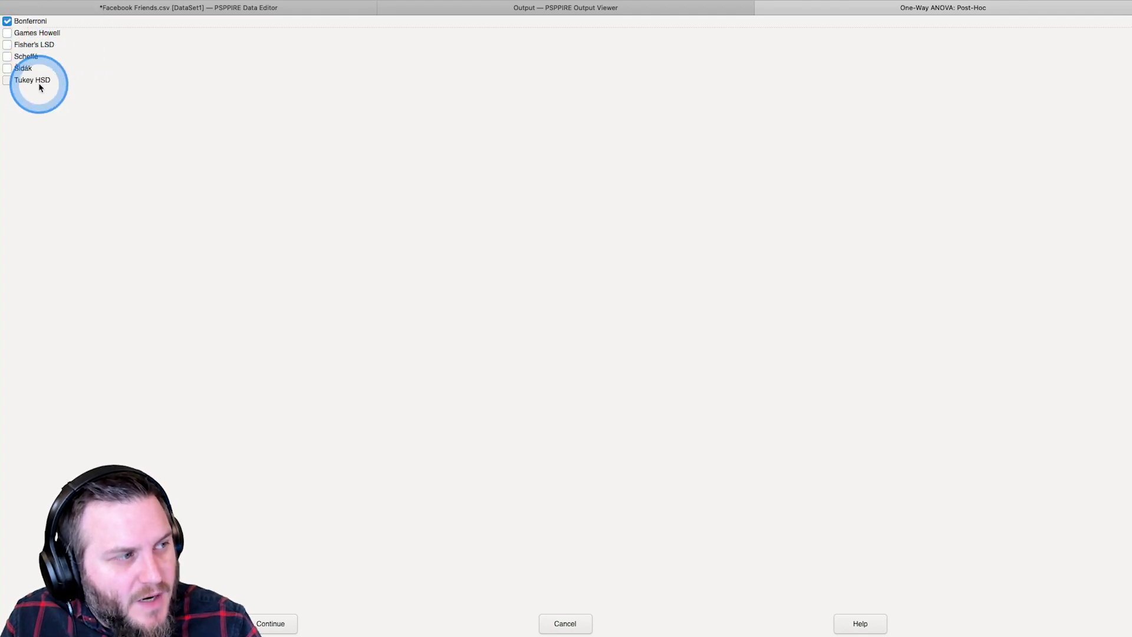
pyautogui.click(7, 59)
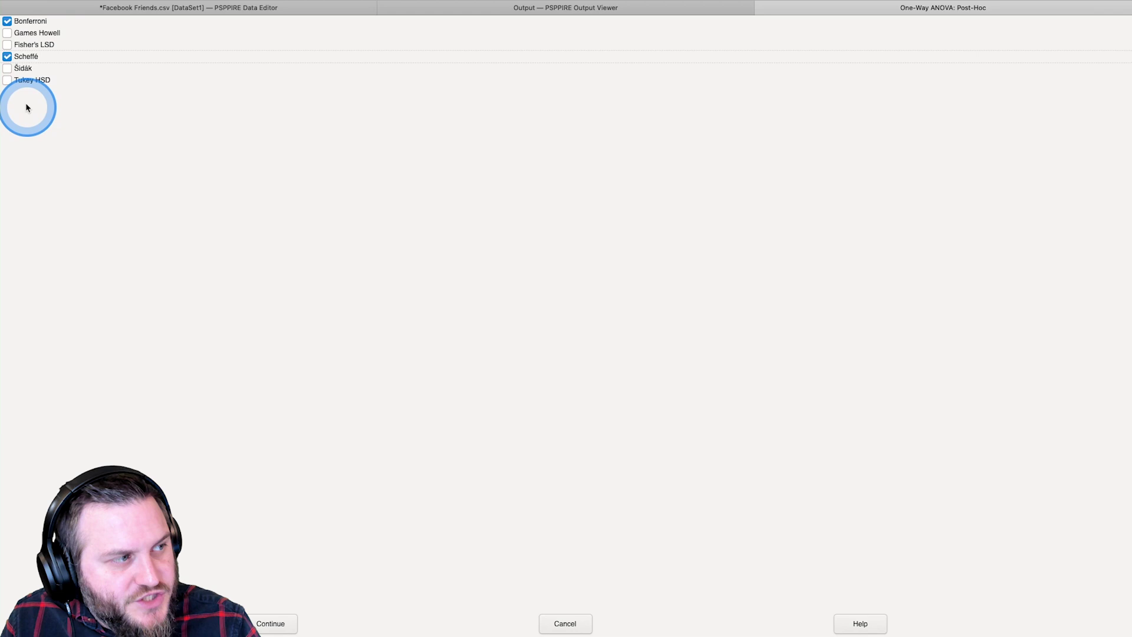
pyautogui.click(7, 80)
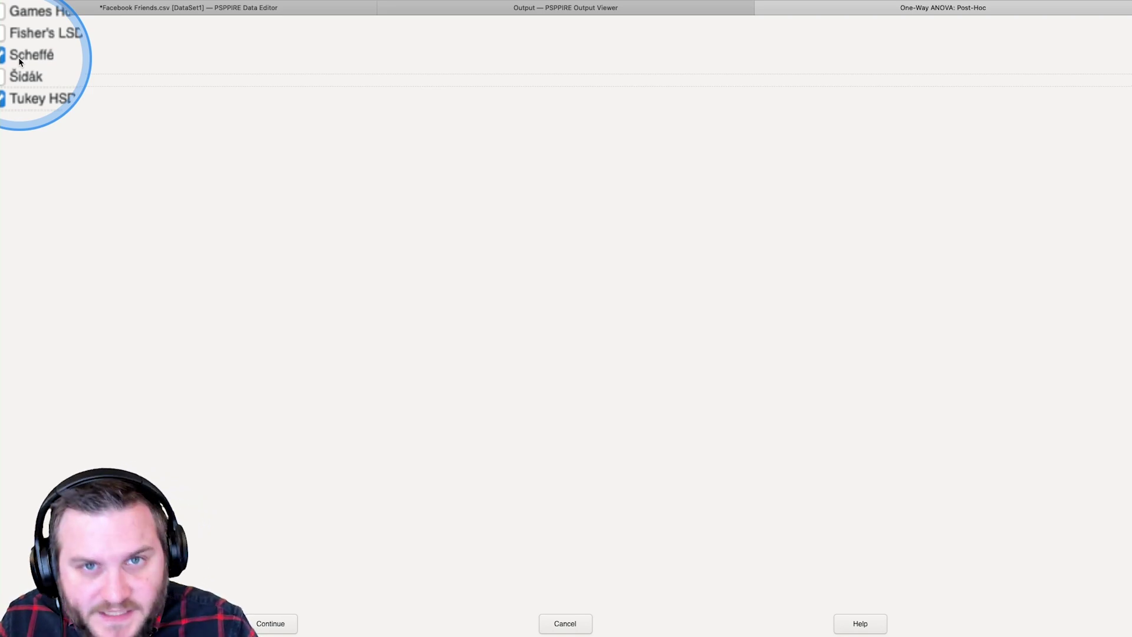
pyautogui.click(270, 623)
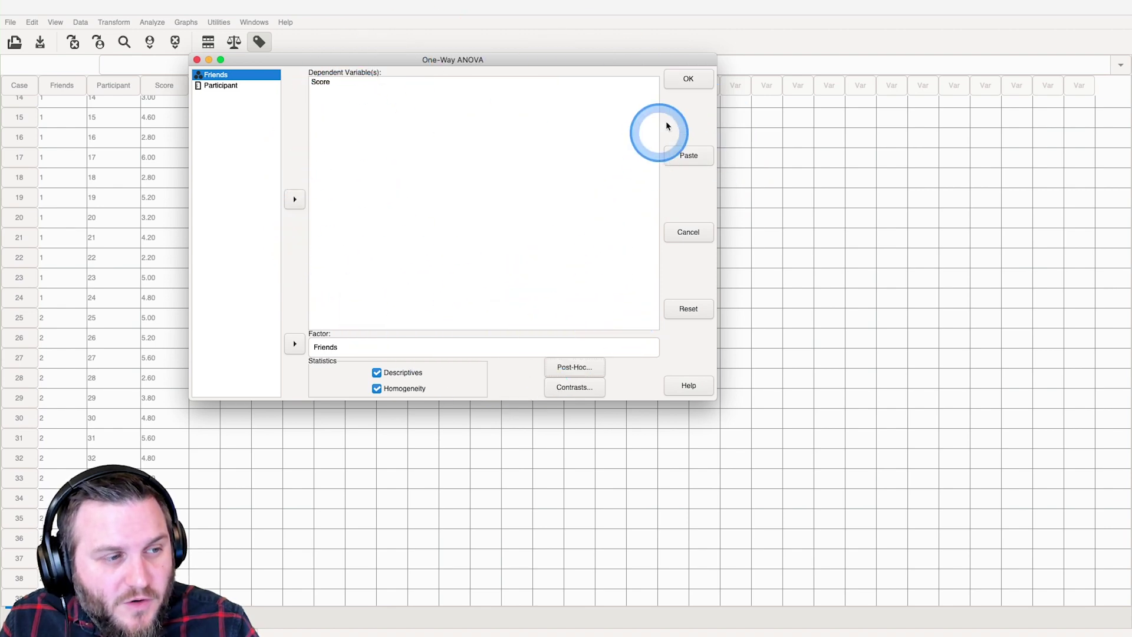
# Run the ANOVA and view the output (F = 4.14, Sig. .003) with a wider outline pane.
pyautogui.click(688, 78)
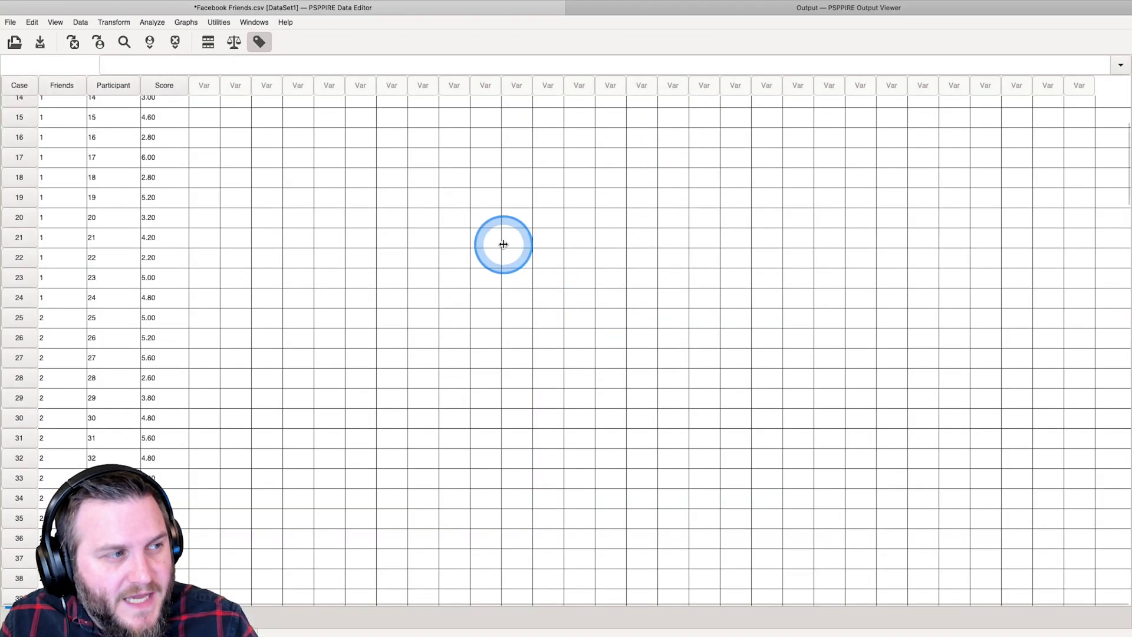
pyautogui.click(776, 13)
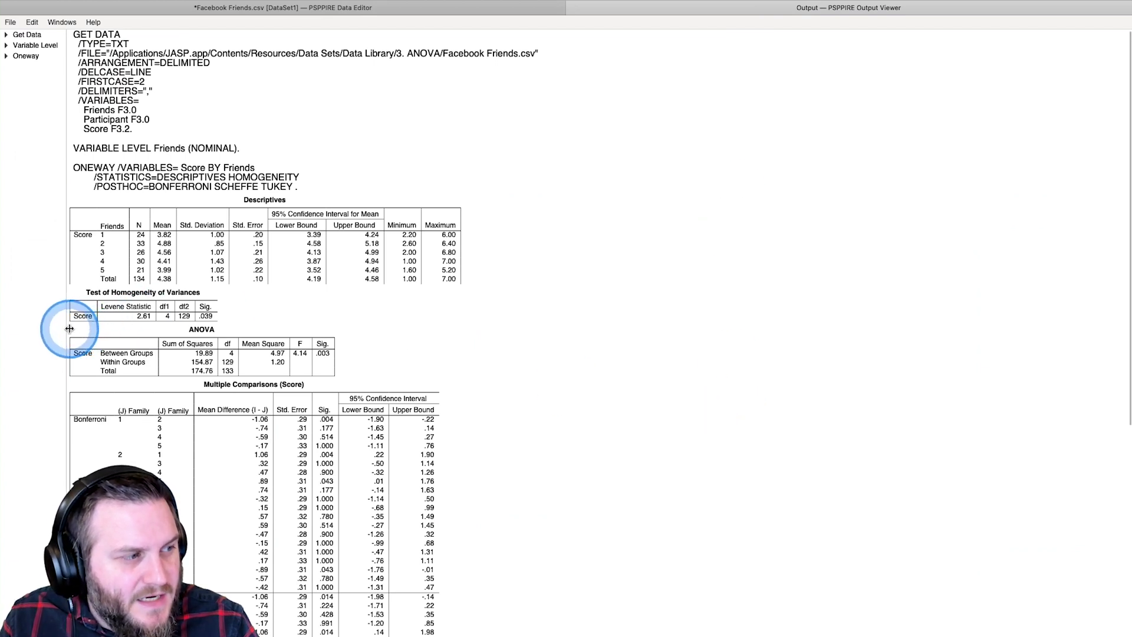
pyautogui.moveTo(68, 324); pyautogui.dragTo(213, 331)
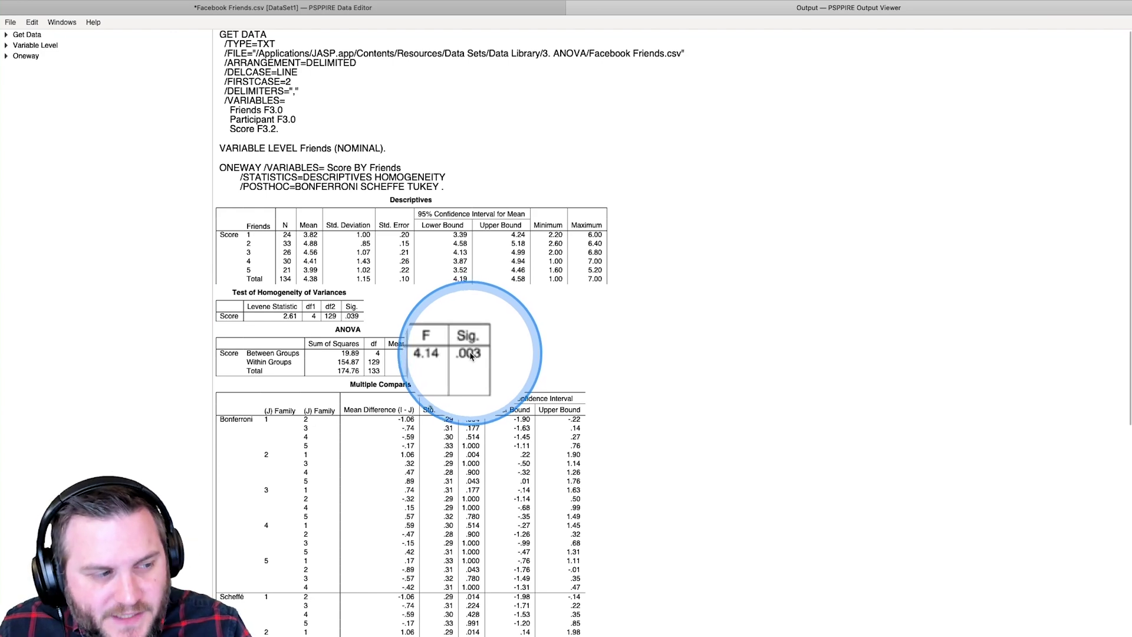
# Scroll the Output Viewer down to the Multiple Comparisons (Score) table.
pyautogui.scroll(-10, 462, 357)
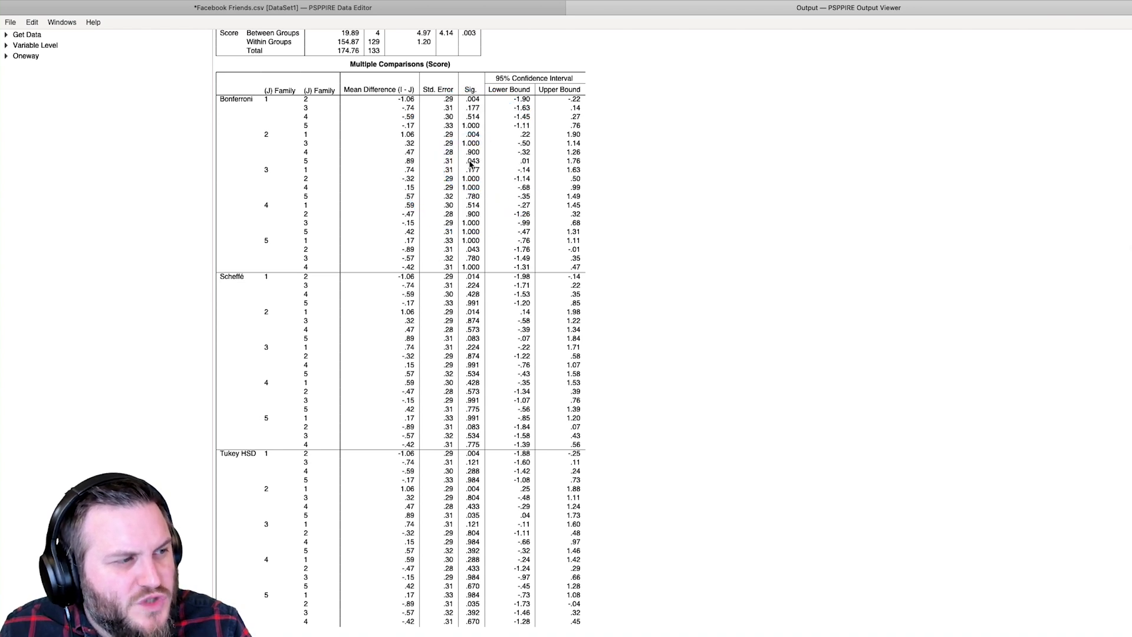
pyautogui.click(471, 164)
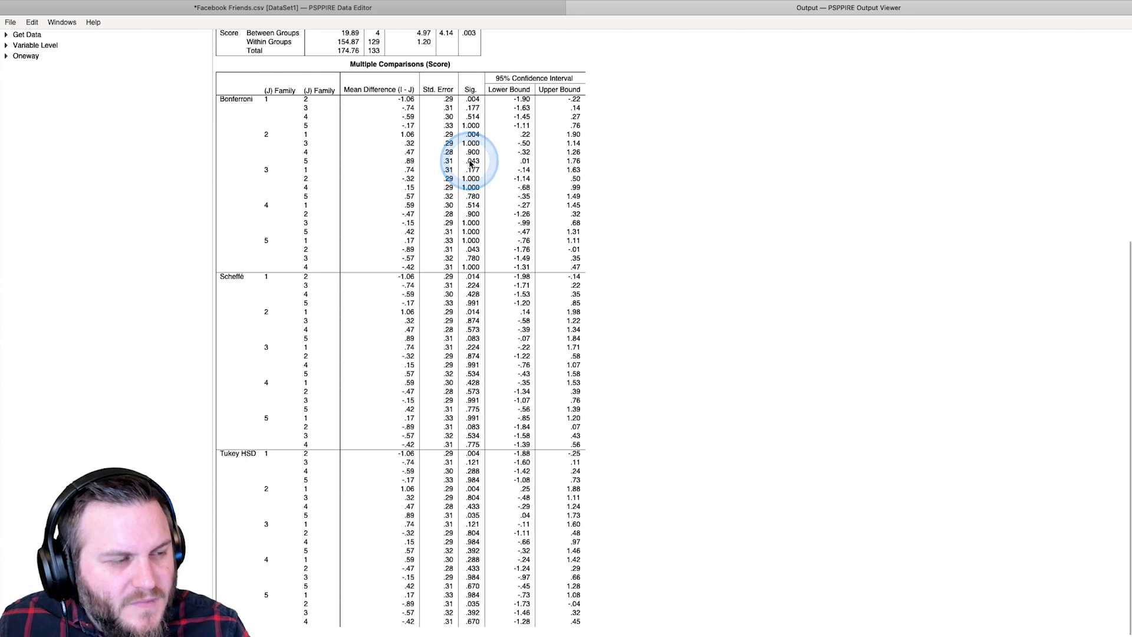
pyautogui.moveTo(470, 163); pyautogui.dragTo(474, 254)
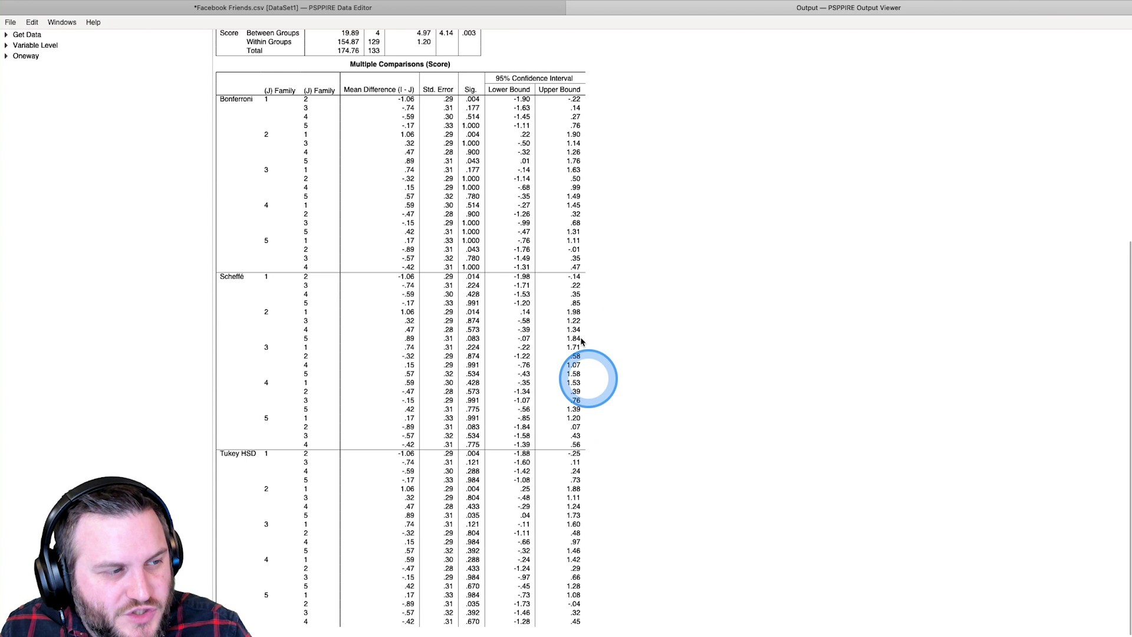
pyautogui.click(463, 366)
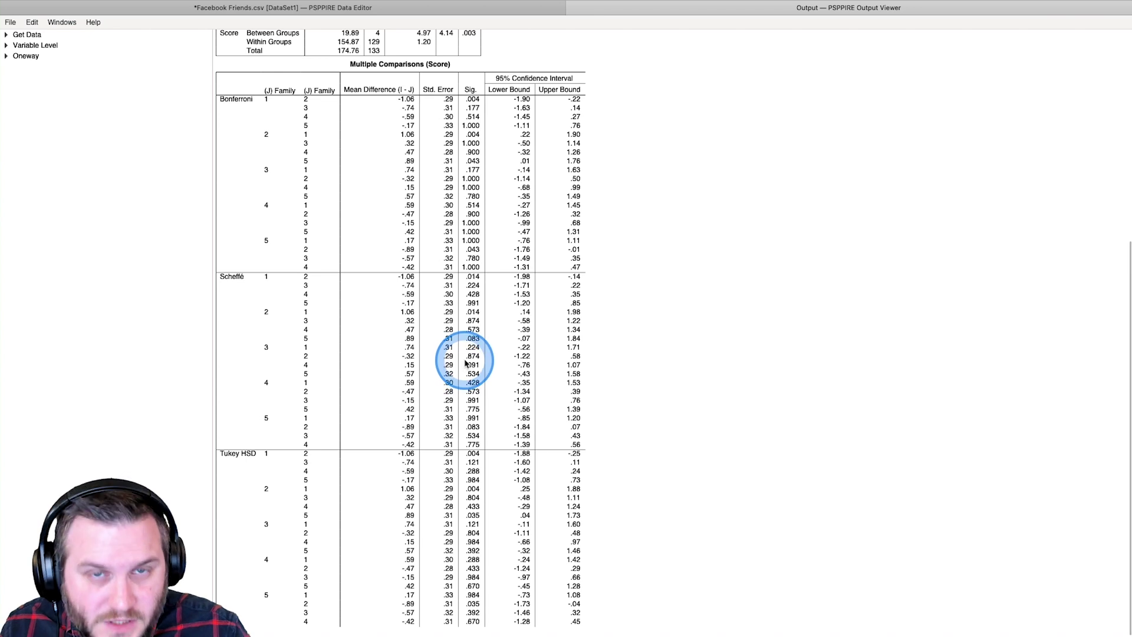
pyautogui.click(464, 364)
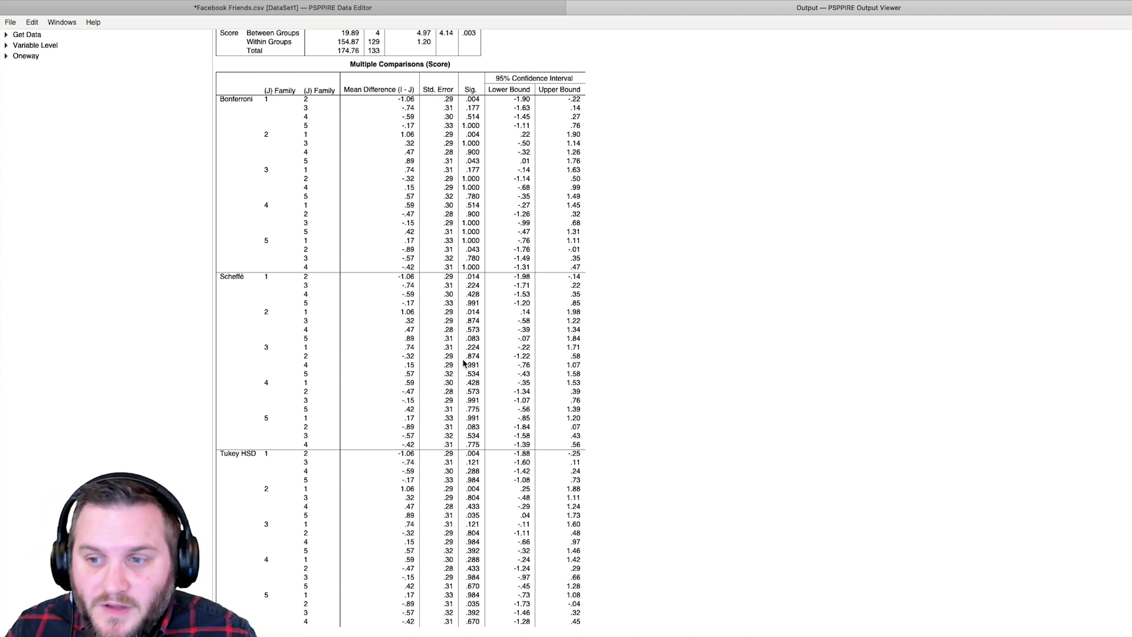
pyautogui.click(464, 363)
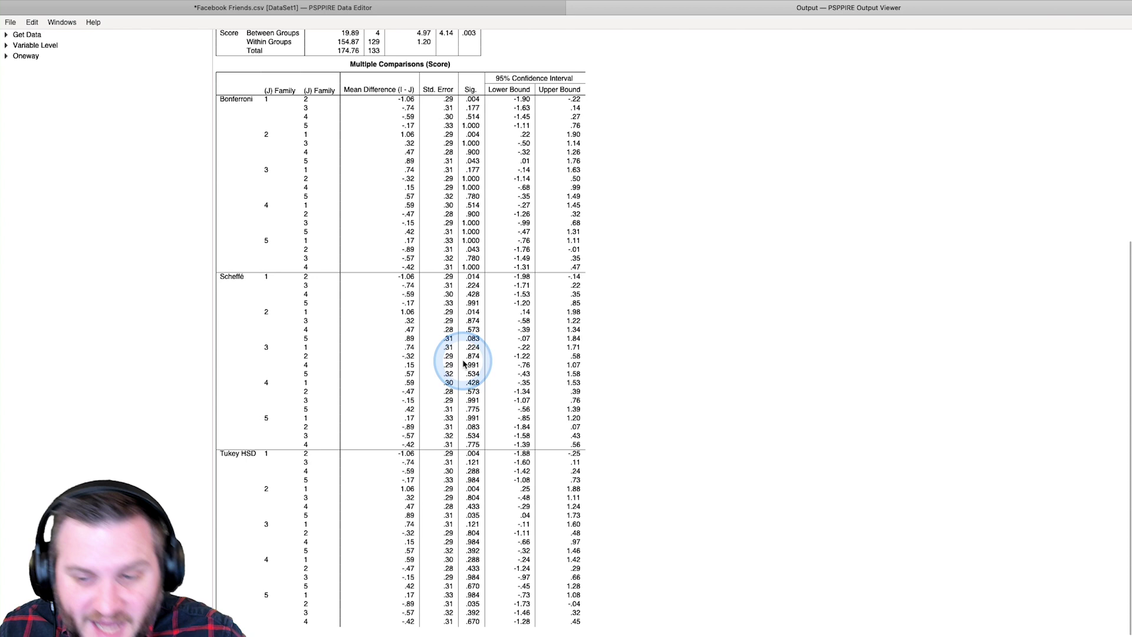
pyautogui.click(464, 364)
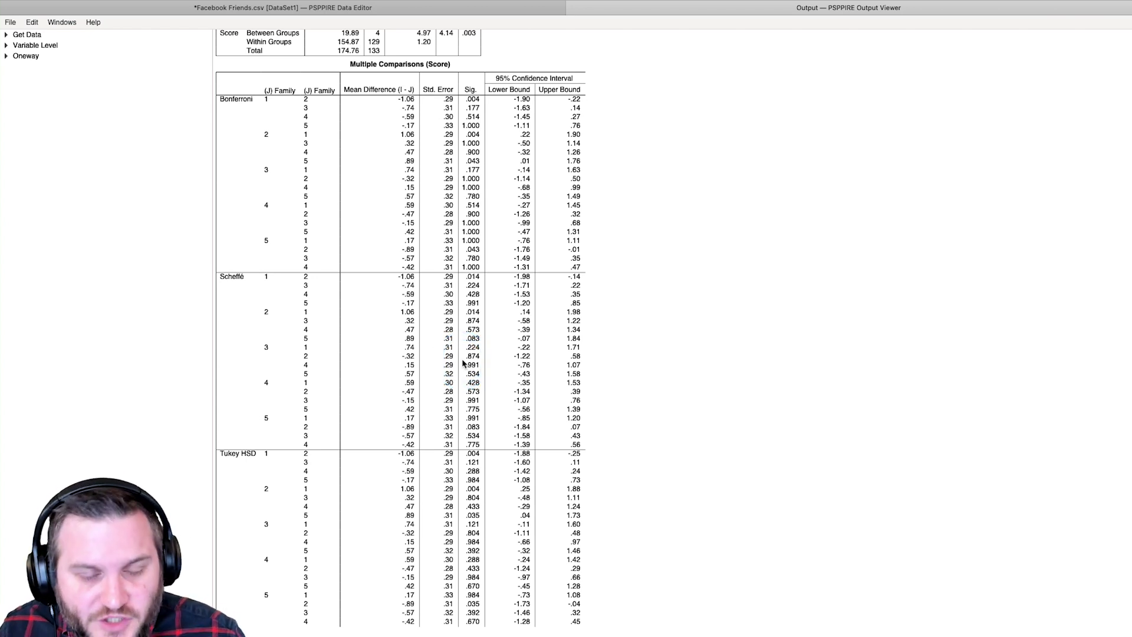
pyautogui.click(464, 364)
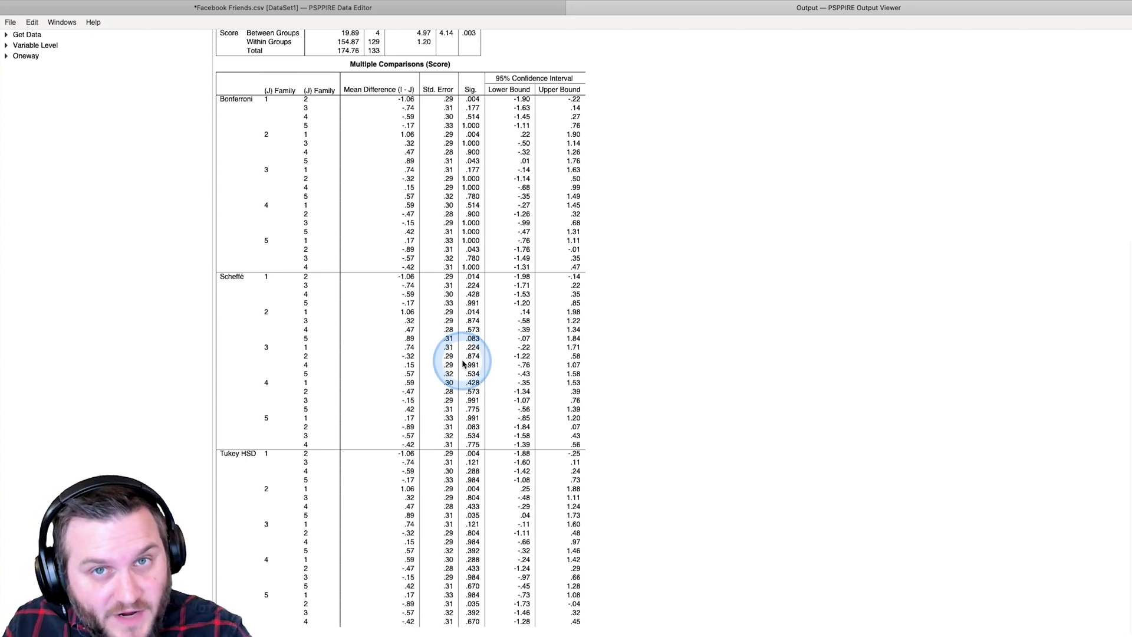